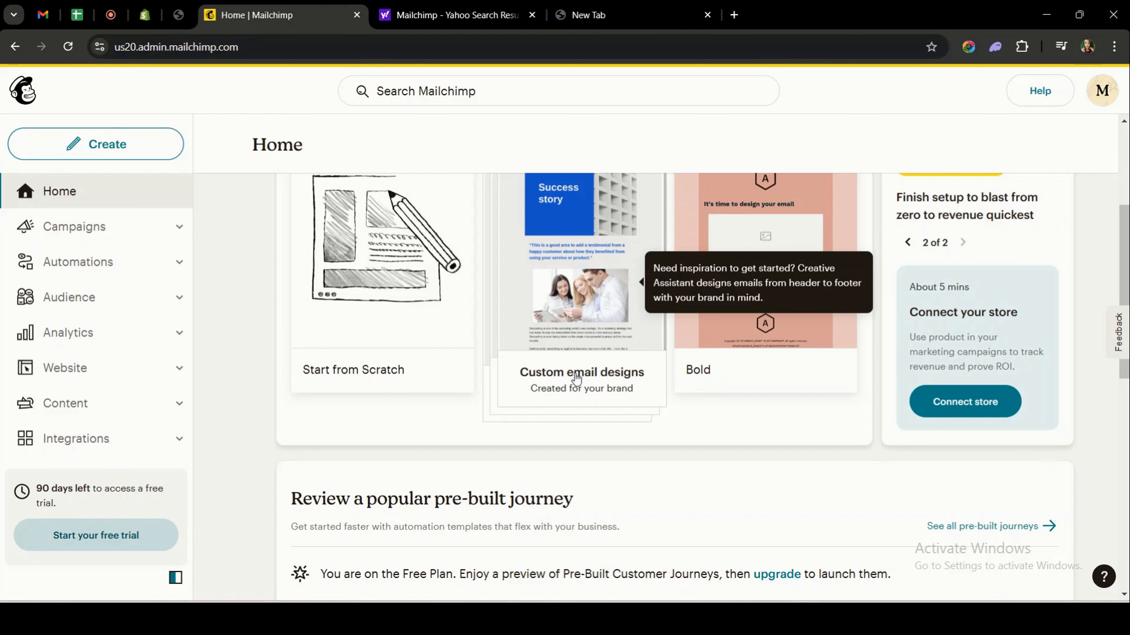
Select the mailchimp.com part of the web address, dismiss it, and scroll the Home dashboard's templates.
click(174, 48)
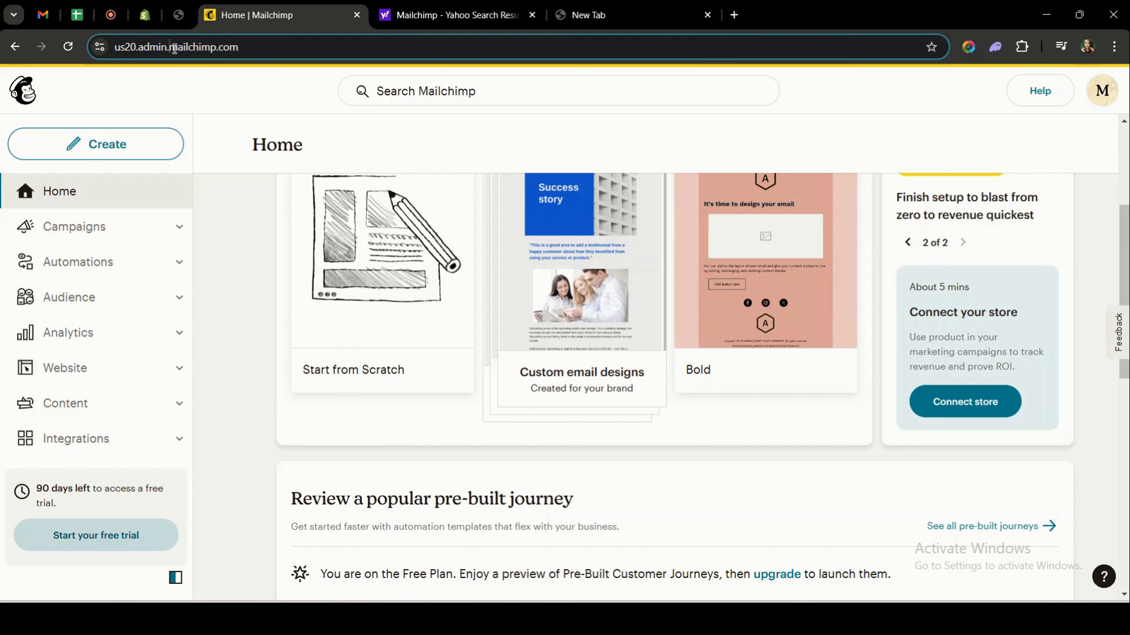
drag(174, 47, 238, 47)
mouse_move(312, 218)
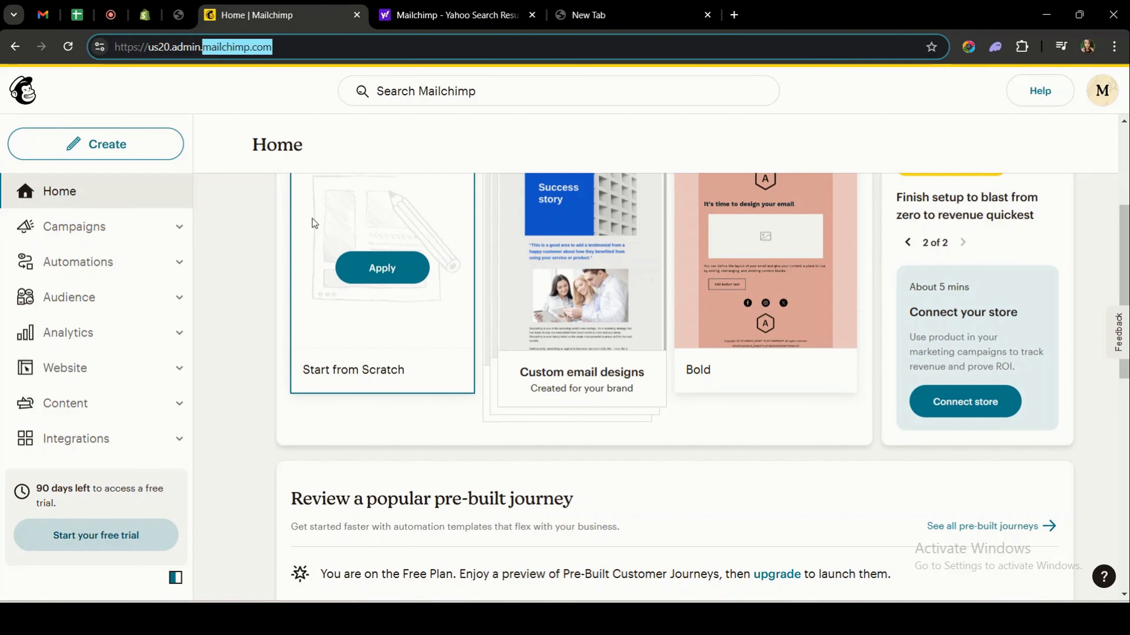
click(242, 259)
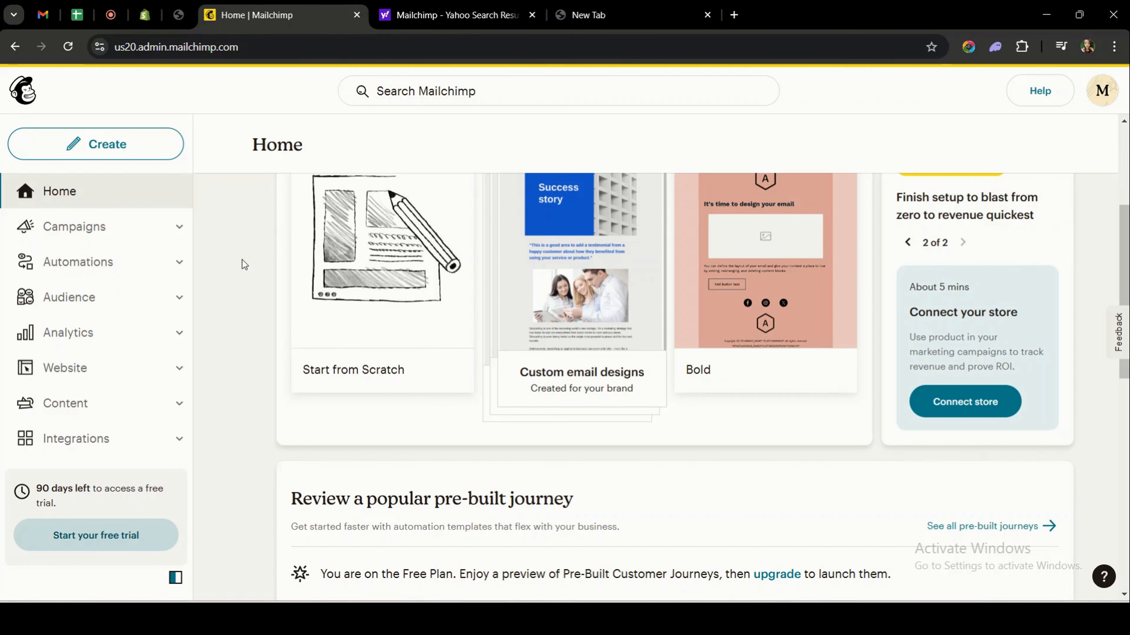
scroll(244, 264, up, 3)
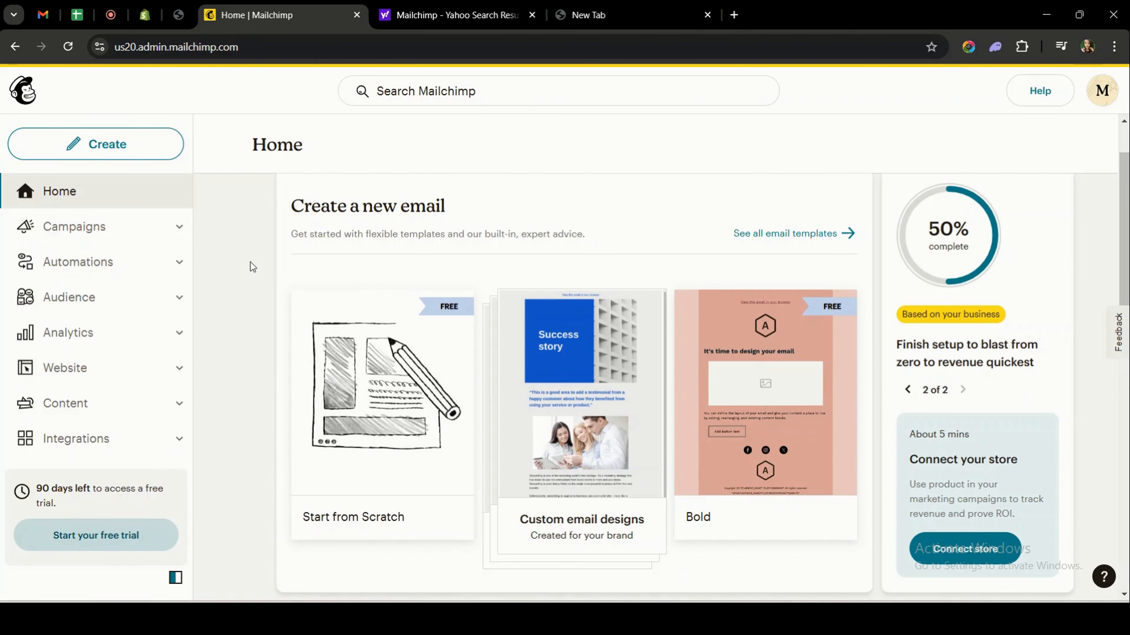
scroll(251, 266, up, 2)
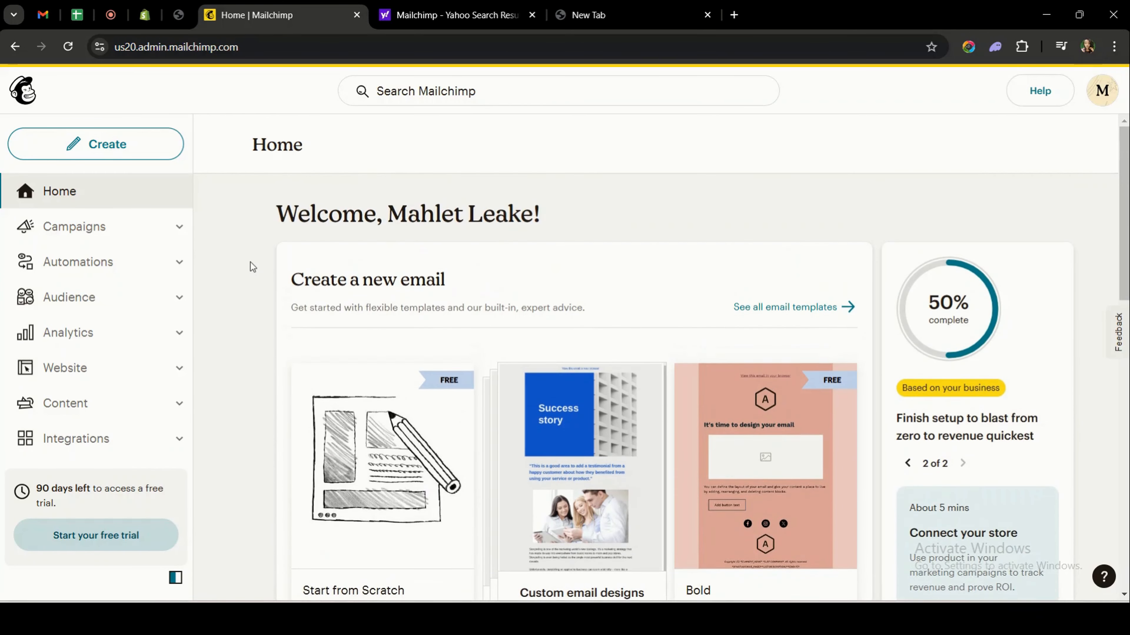
scroll(251, 266, down, 3)
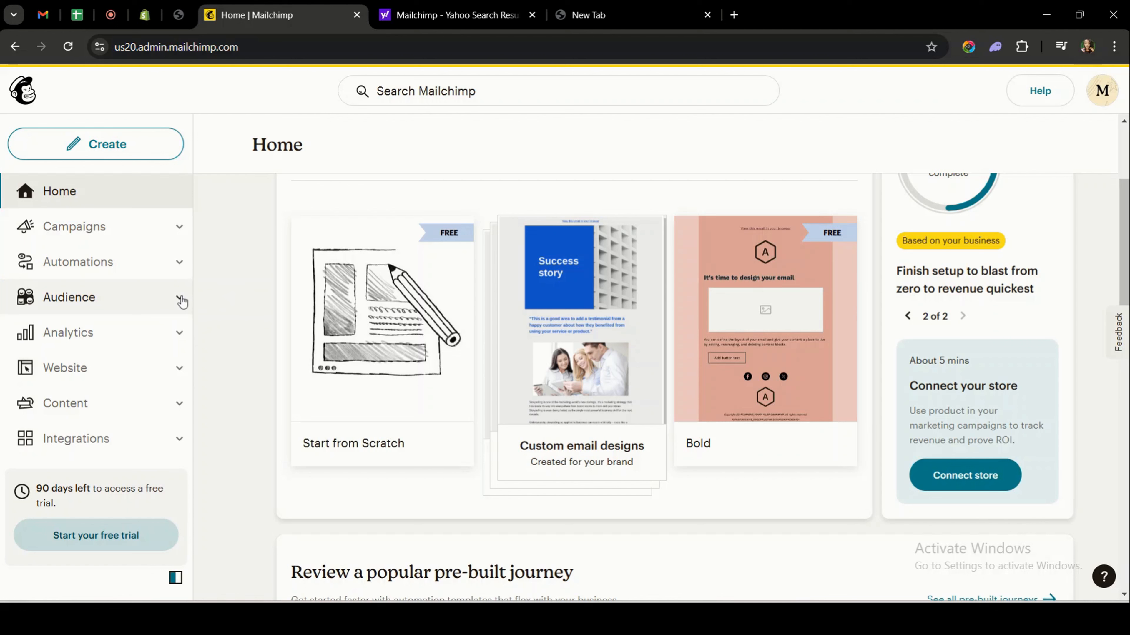
click(70, 297)
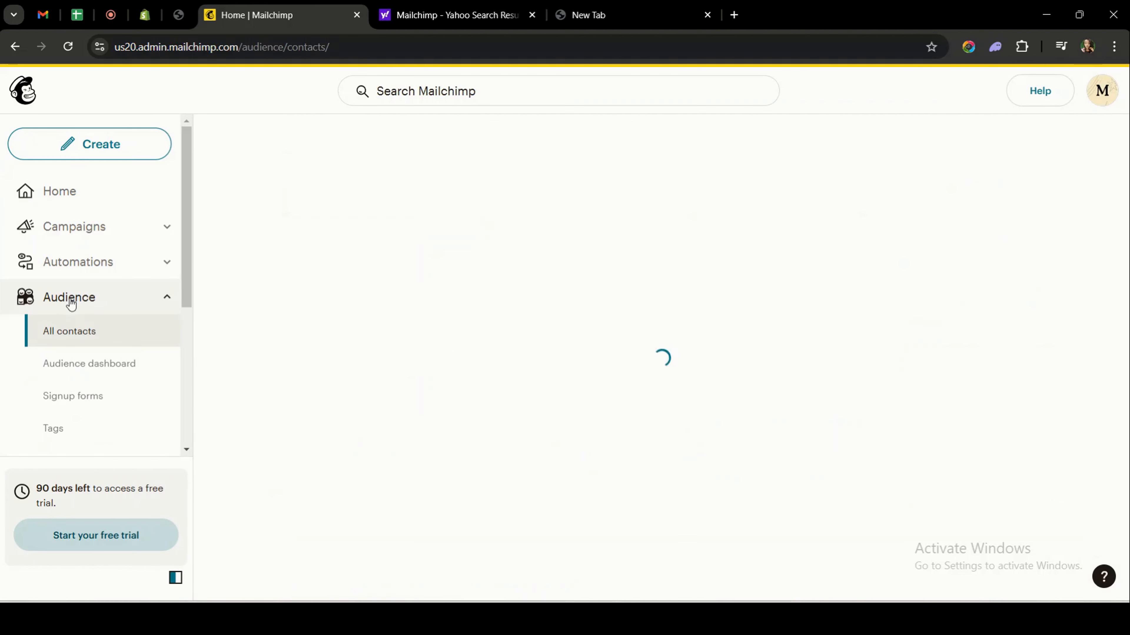
scroll(71, 304, down, 2)
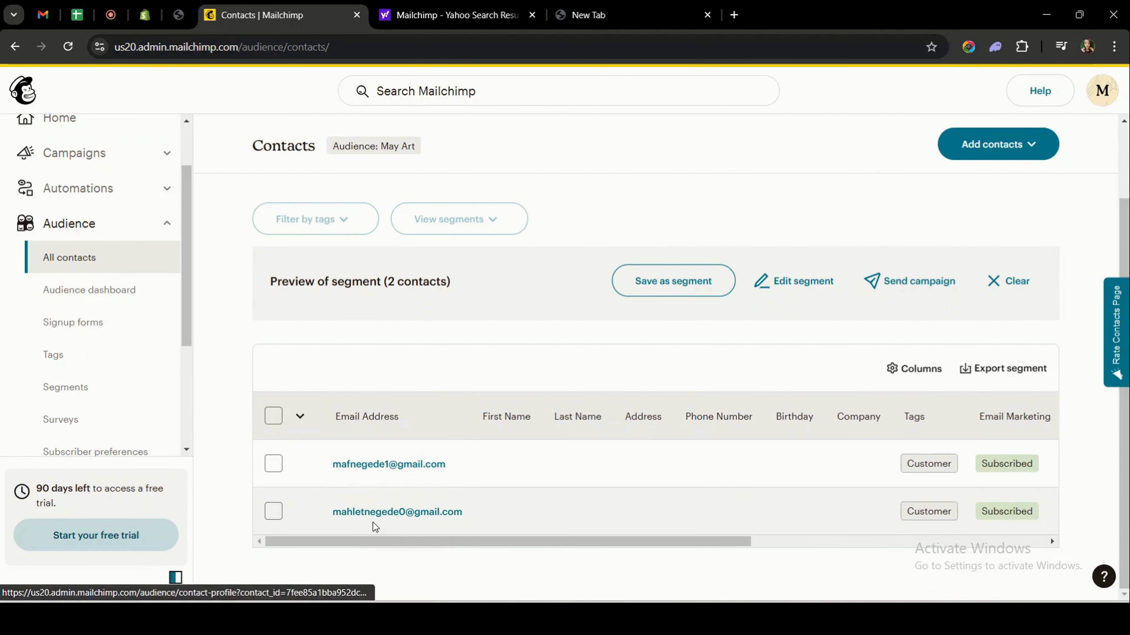
click(102, 329)
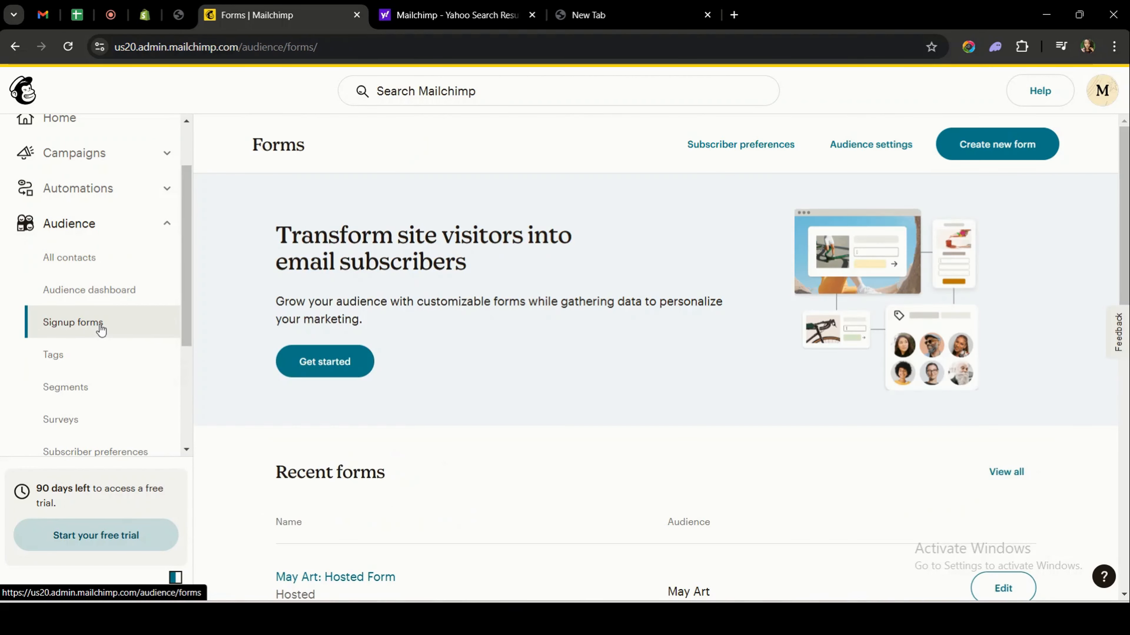
click(78, 256)
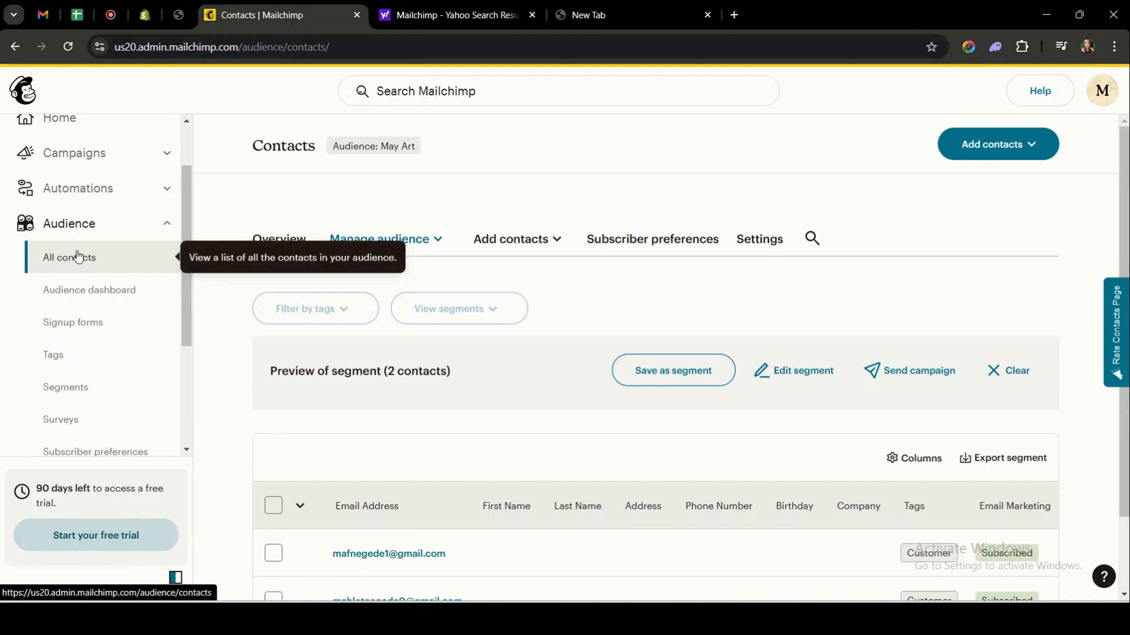
click(1008, 143)
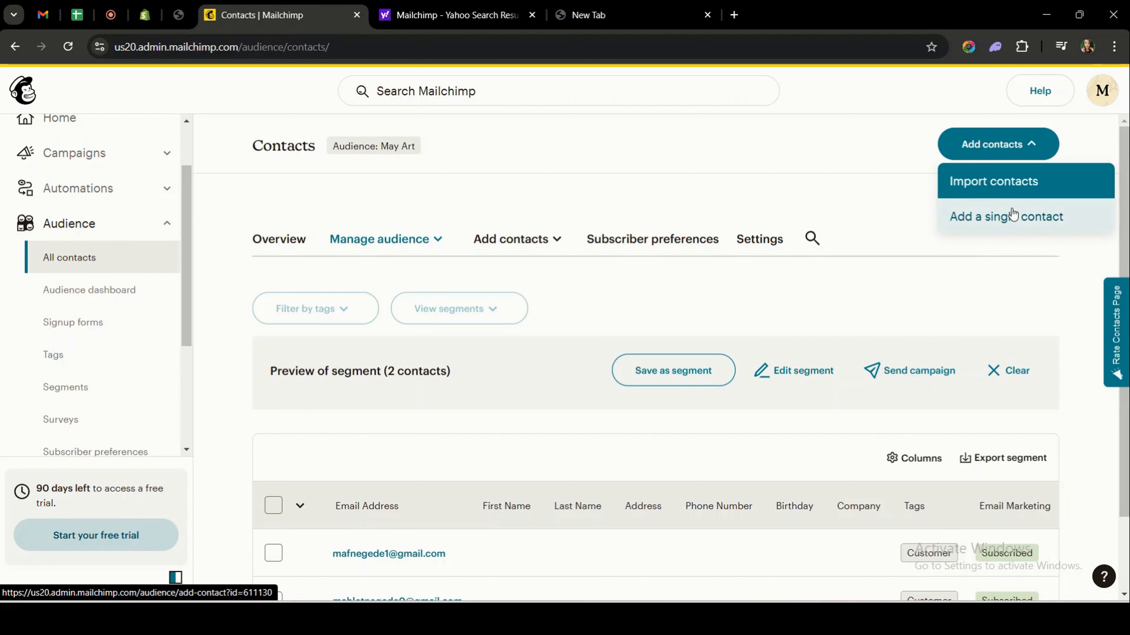
click(1012, 191)
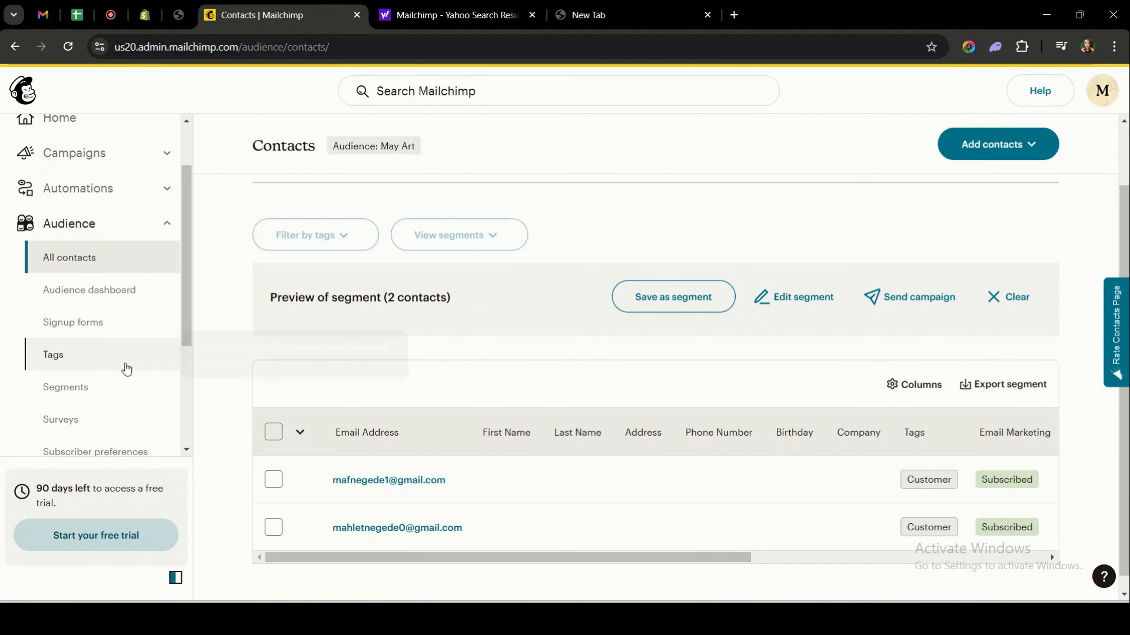
Go from the May Art Segments page to its Tags page showing the Customer tag, and collapse Audience.
click(103, 392)
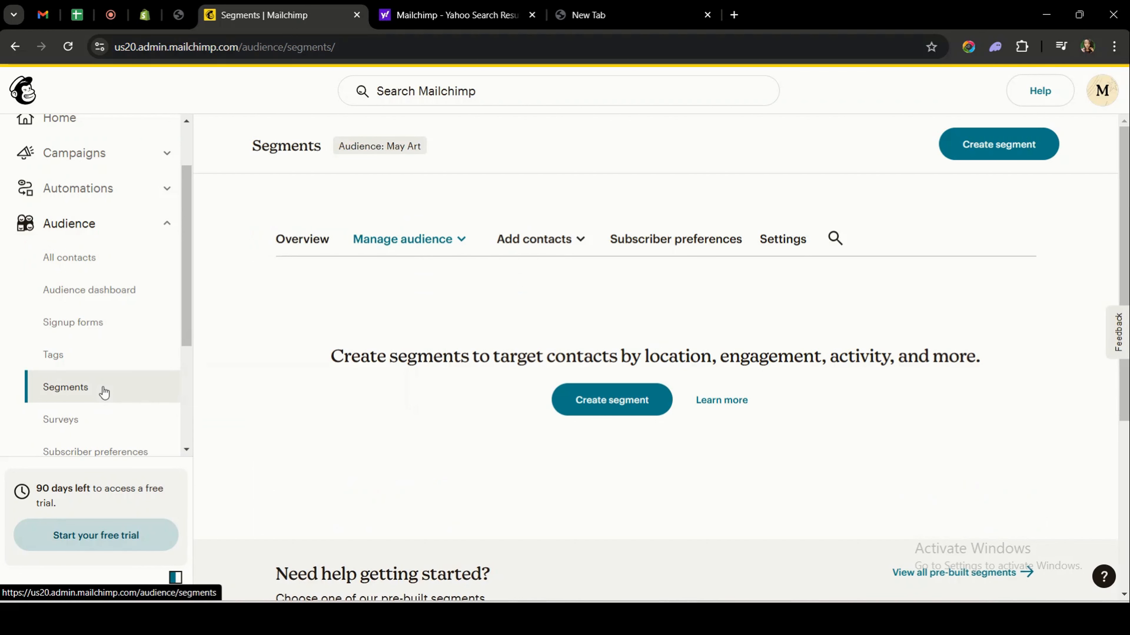
click(103, 362)
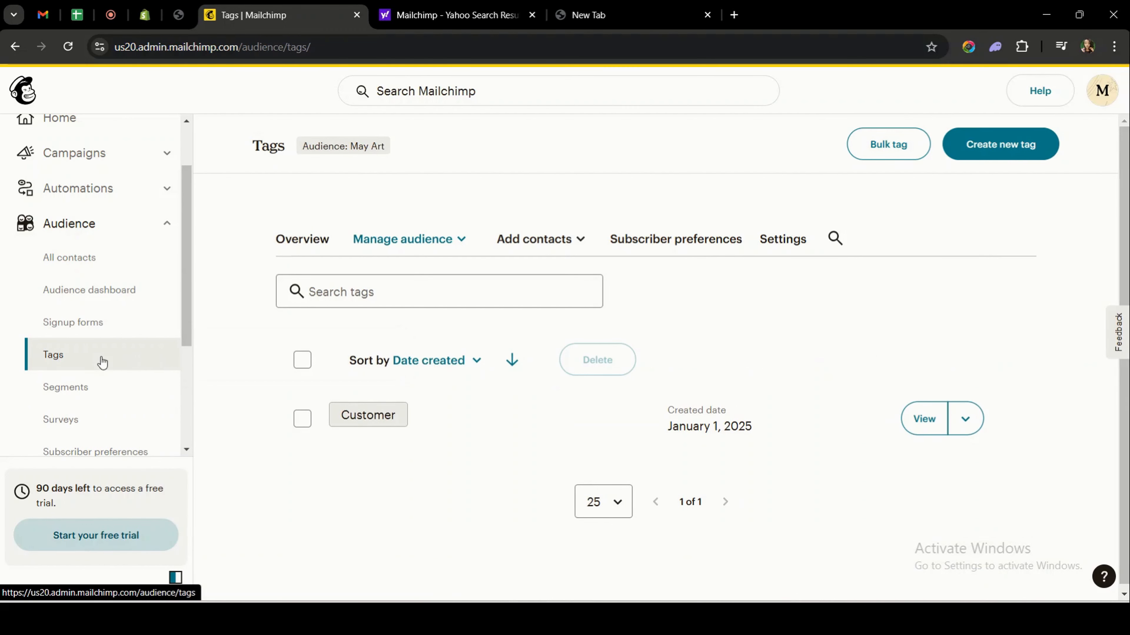
scroll(108, 365, up, 2)
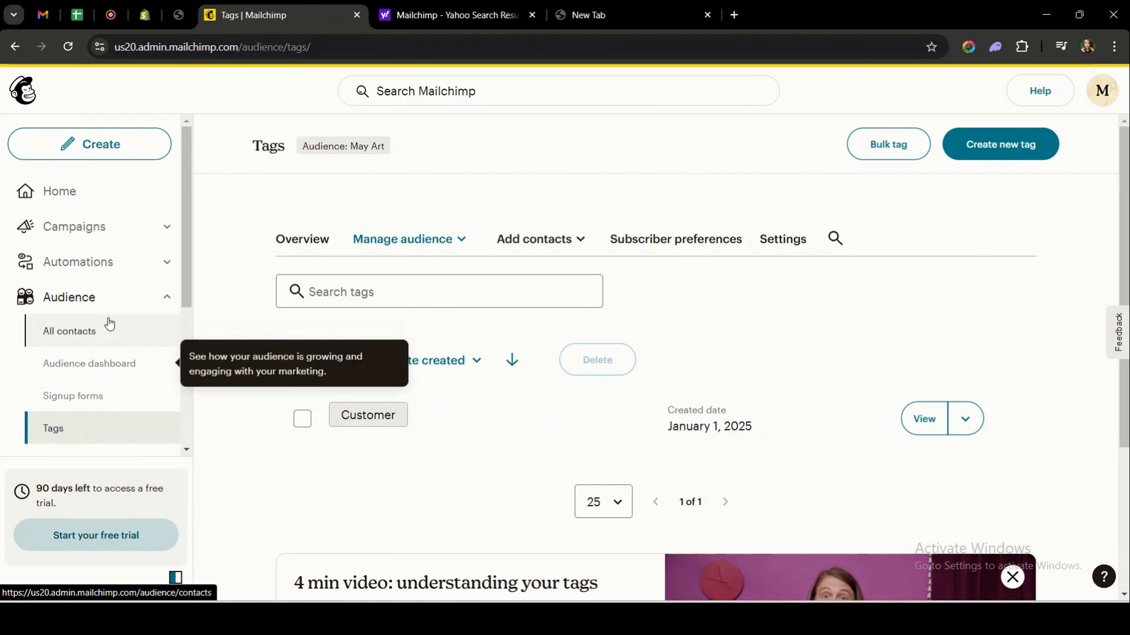
click(108, 297)
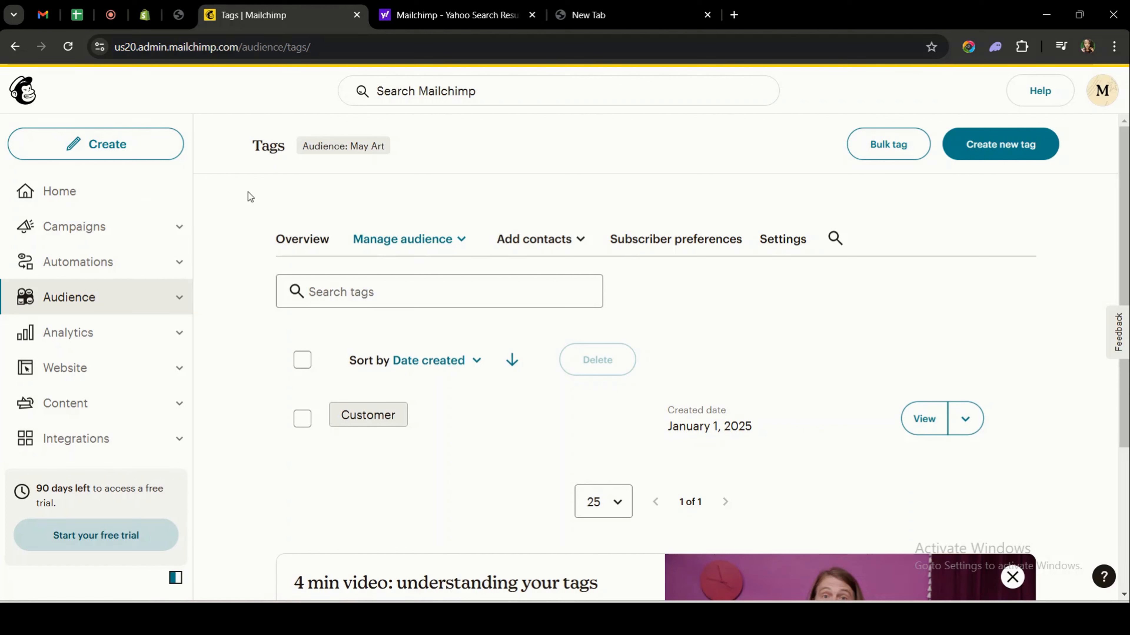
Start a Regular email campaign via Create > Email > Design Email for the May Art audience.
click(89, 144)
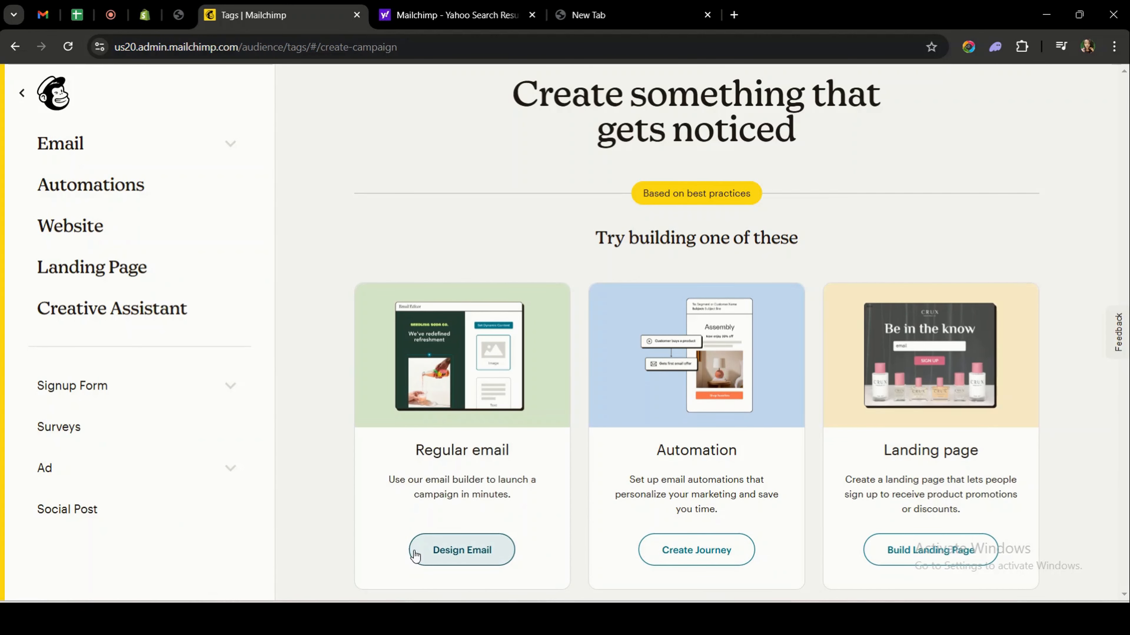
click(71, 146)
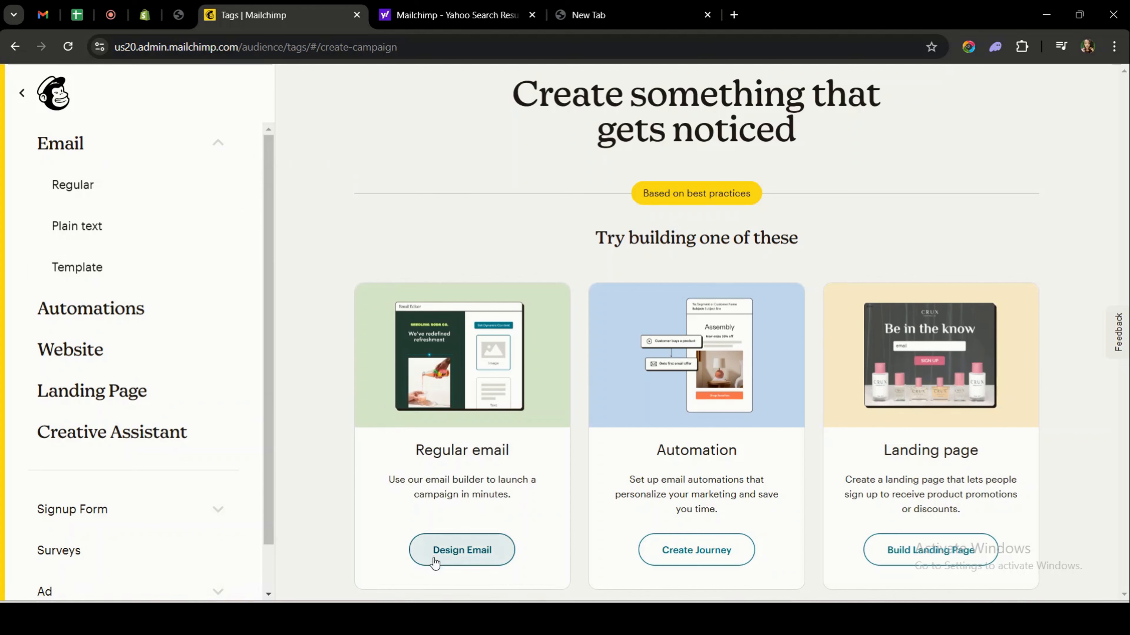
click(453, 559)
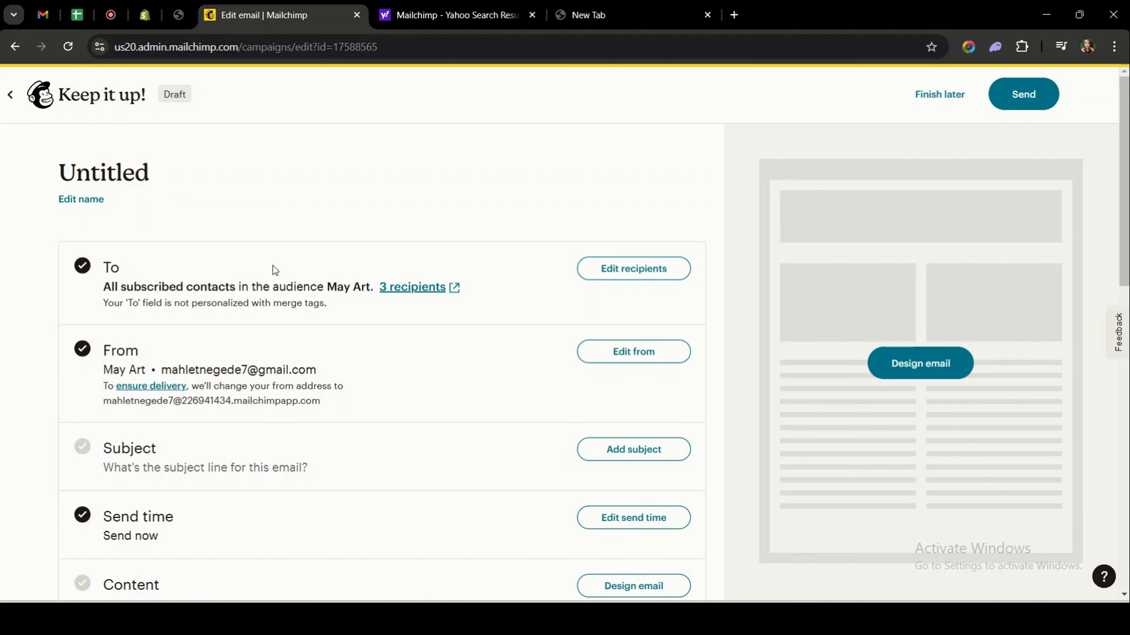
scroll(275, 269, down, 2)
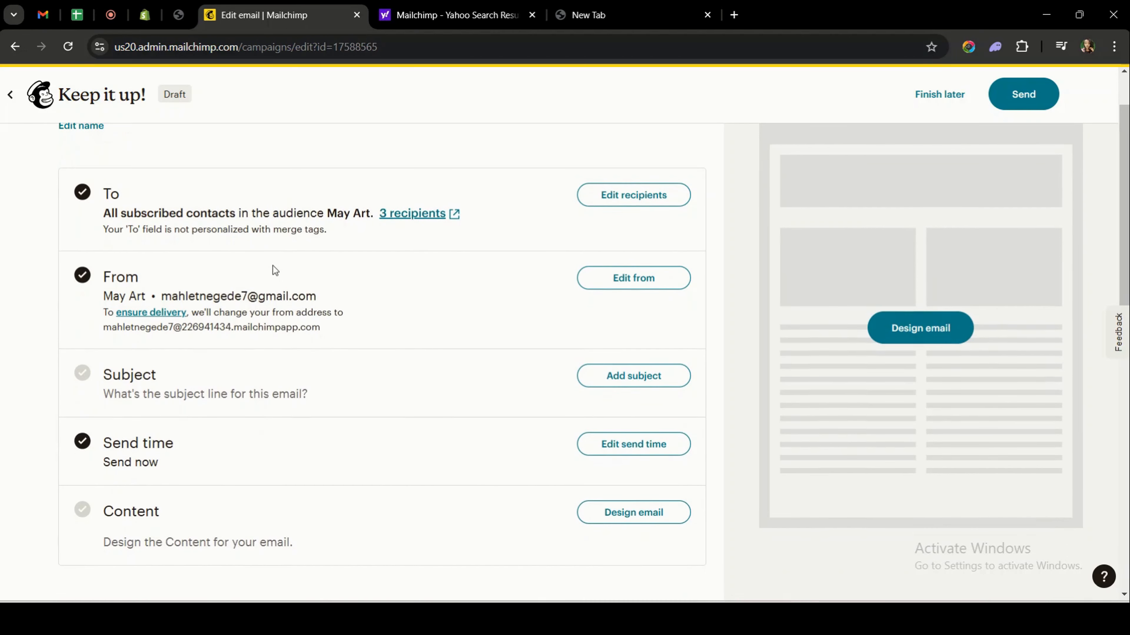
scroll(273, 266, up, 2)
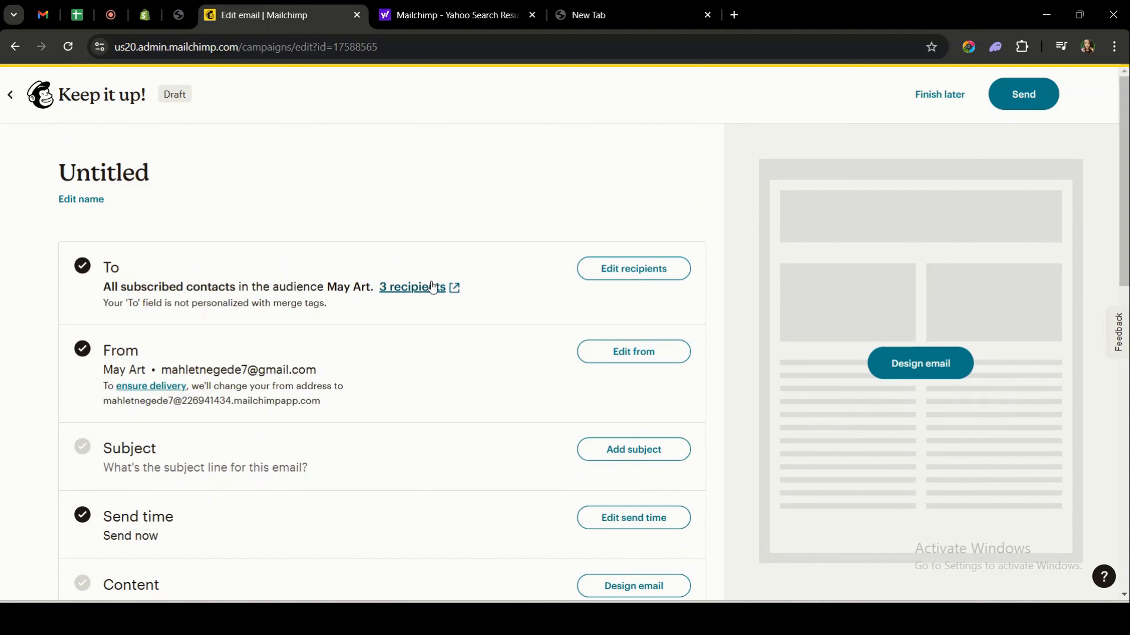
click(625, 272)
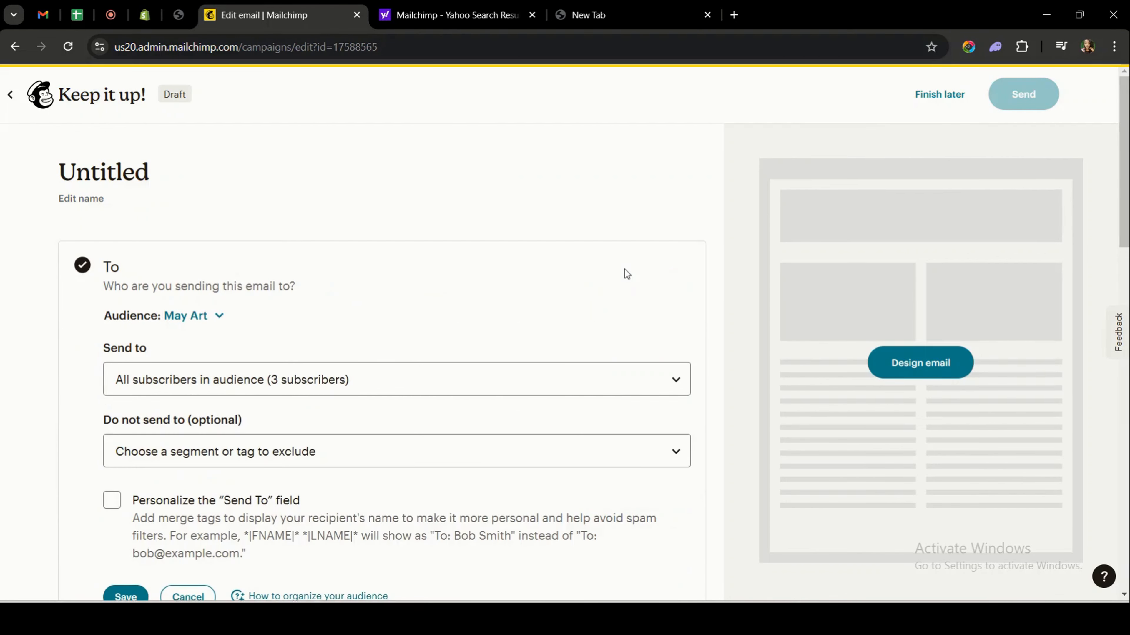
scroll(623, 268, down, 2)
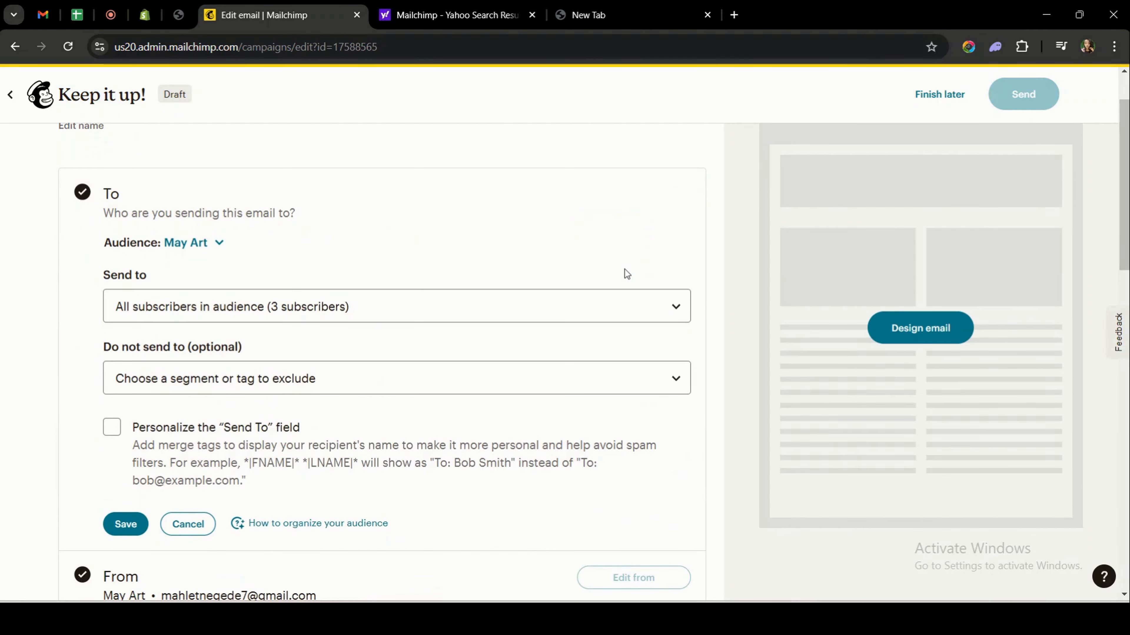
click(192, 310)
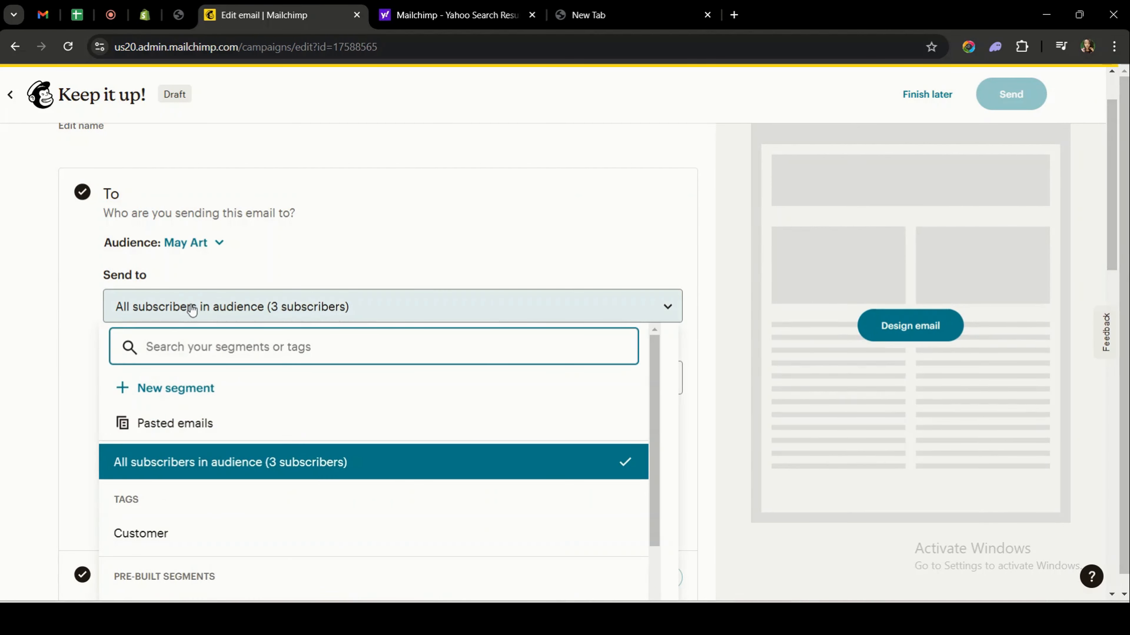
scroll(202, 436, down, 2)
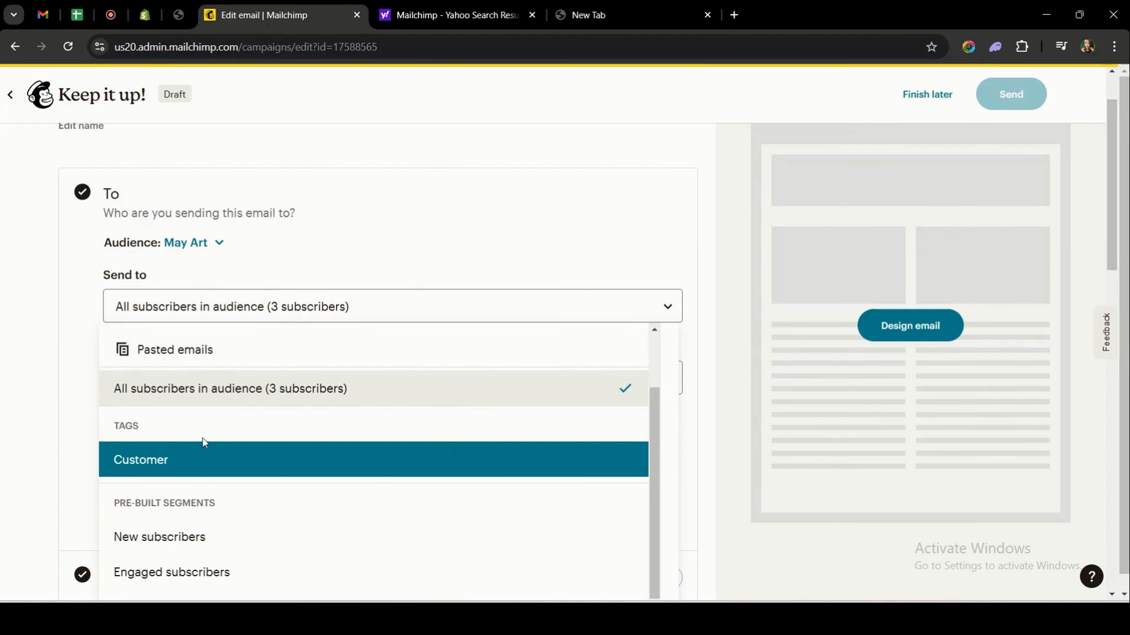
scroll(201, 425, up, 2)
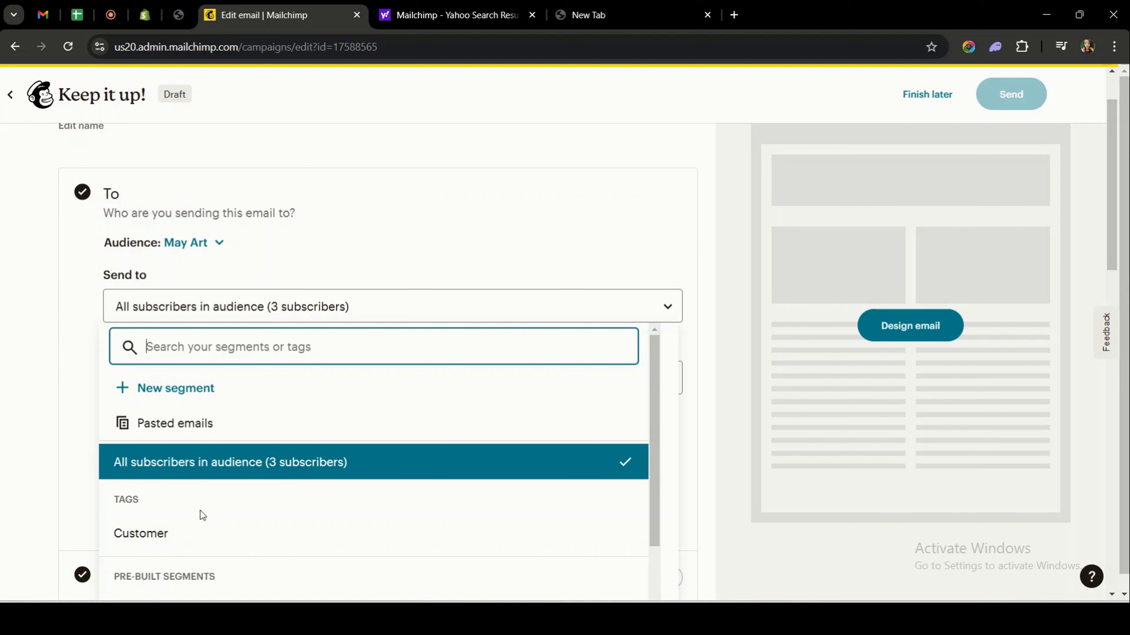
scroll(200, 510, down, 2)
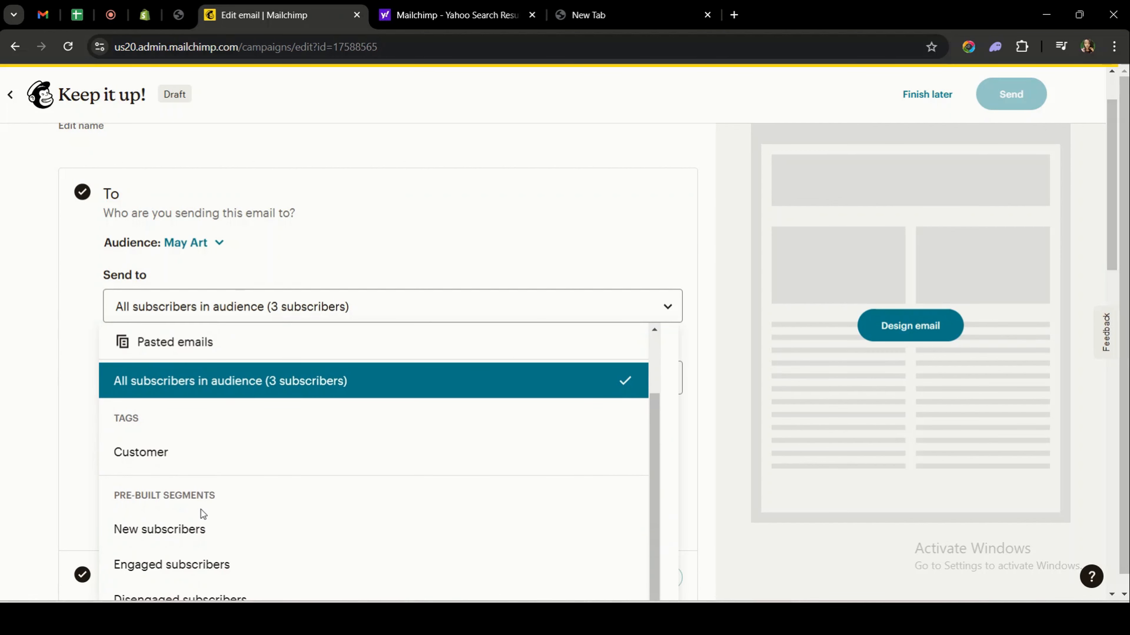
click(210, 388)
scroll(214, 401, up, 3)
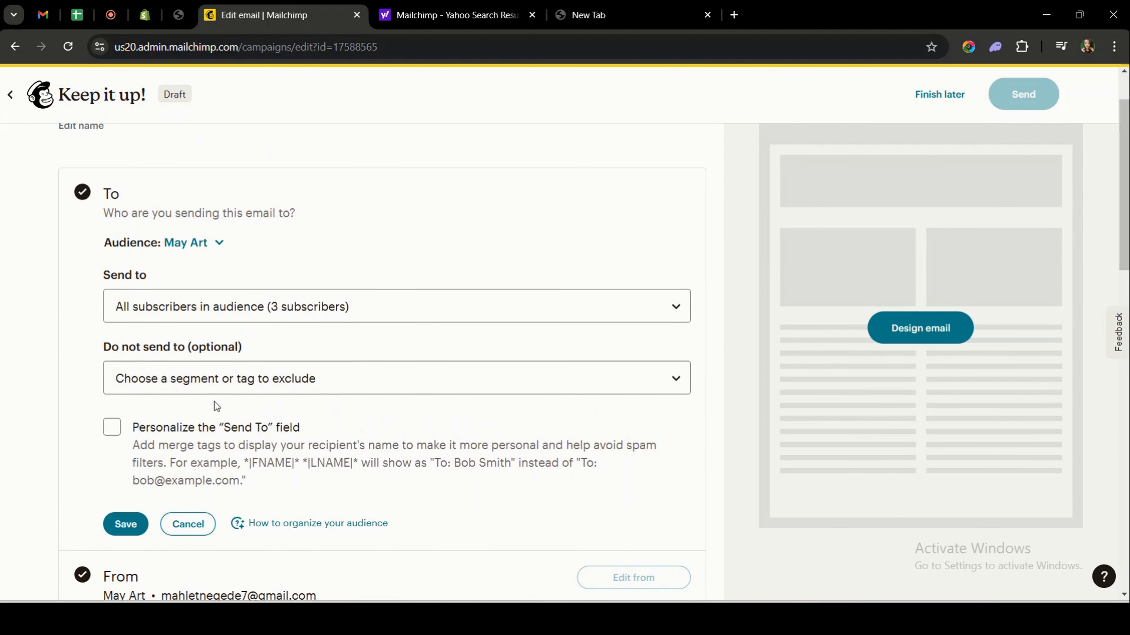
click(125, 524)
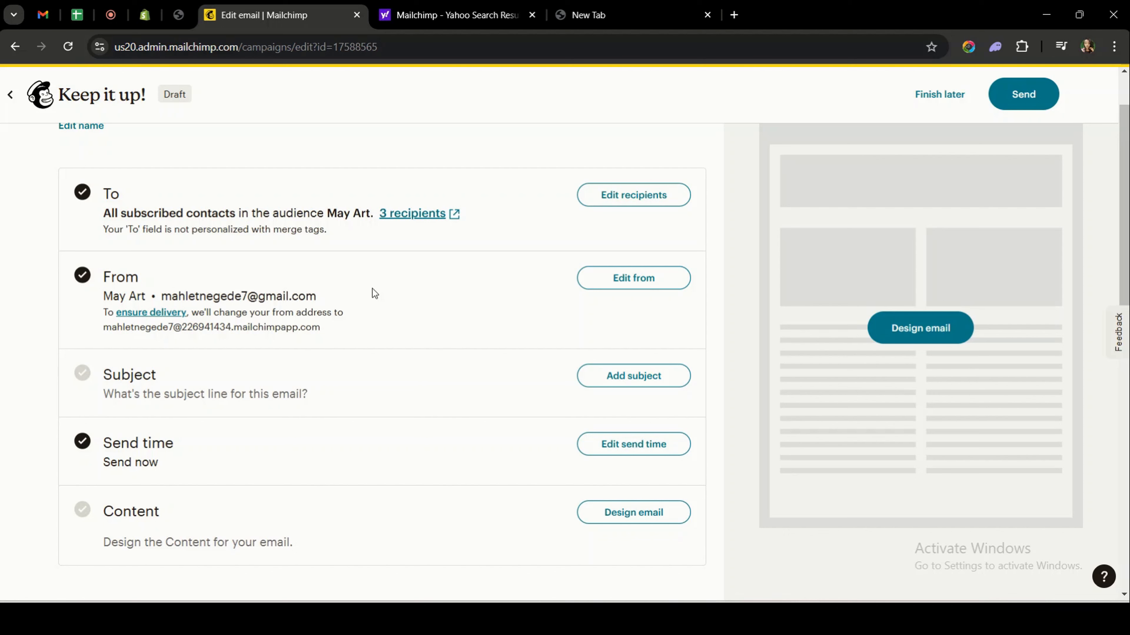
Set the subject line to 'It was great having you visit us, Thank you!' and save it.
click(649, 382)
scroll(650, 383, down, 3)
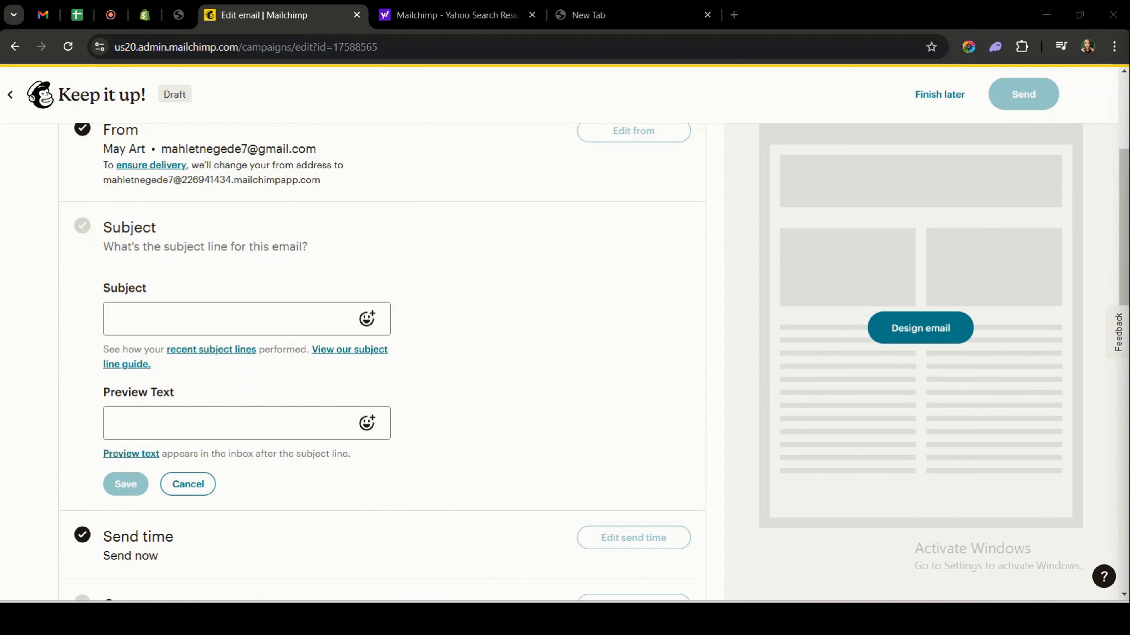
click(190, 320)
click(254, 358)
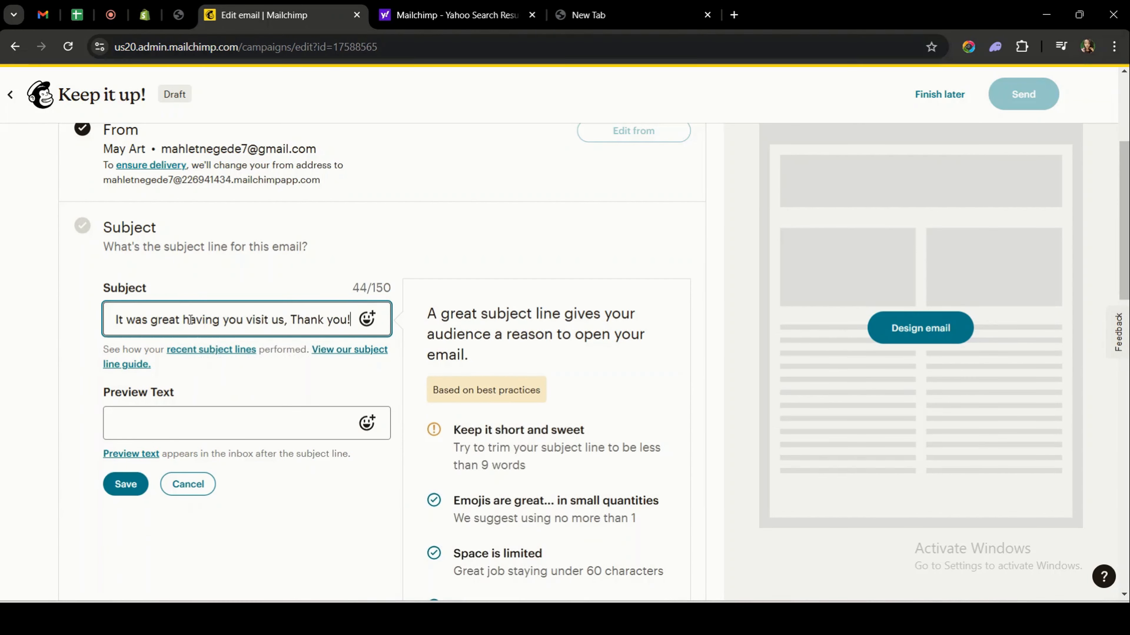
click(419, 239)
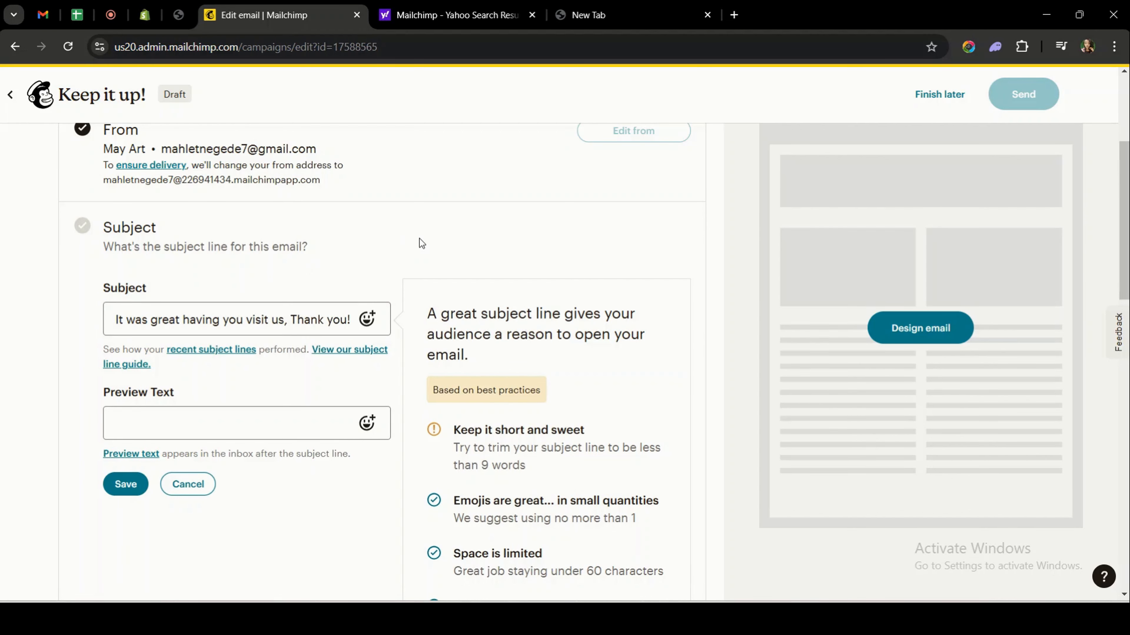
scroll(420, 242, down, 1)
click(350, 245)
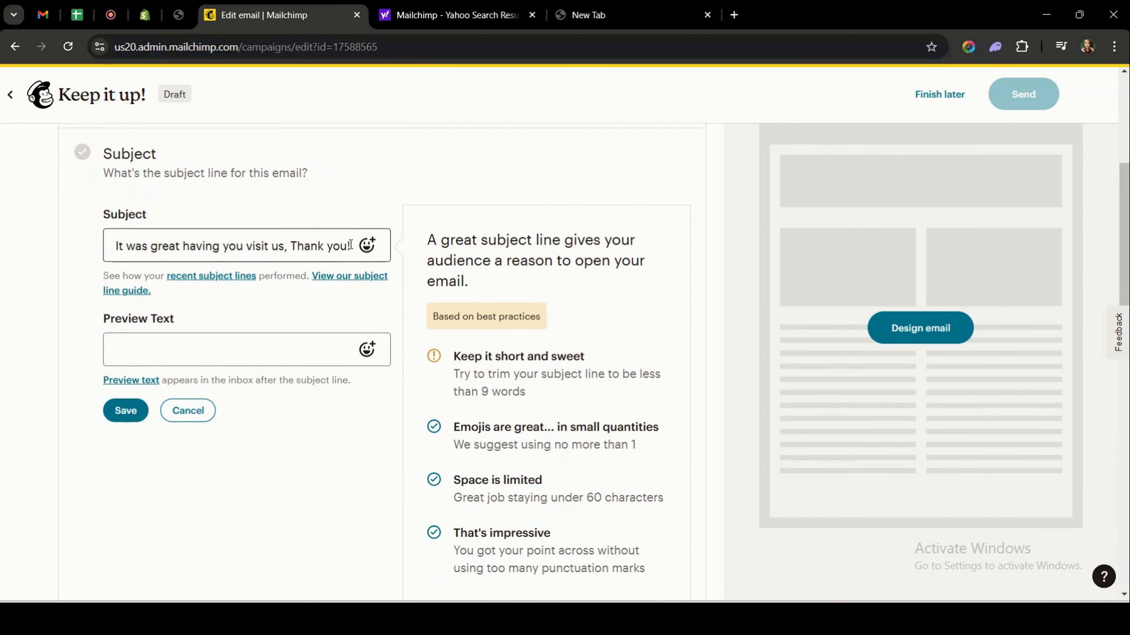
click(302, 390)
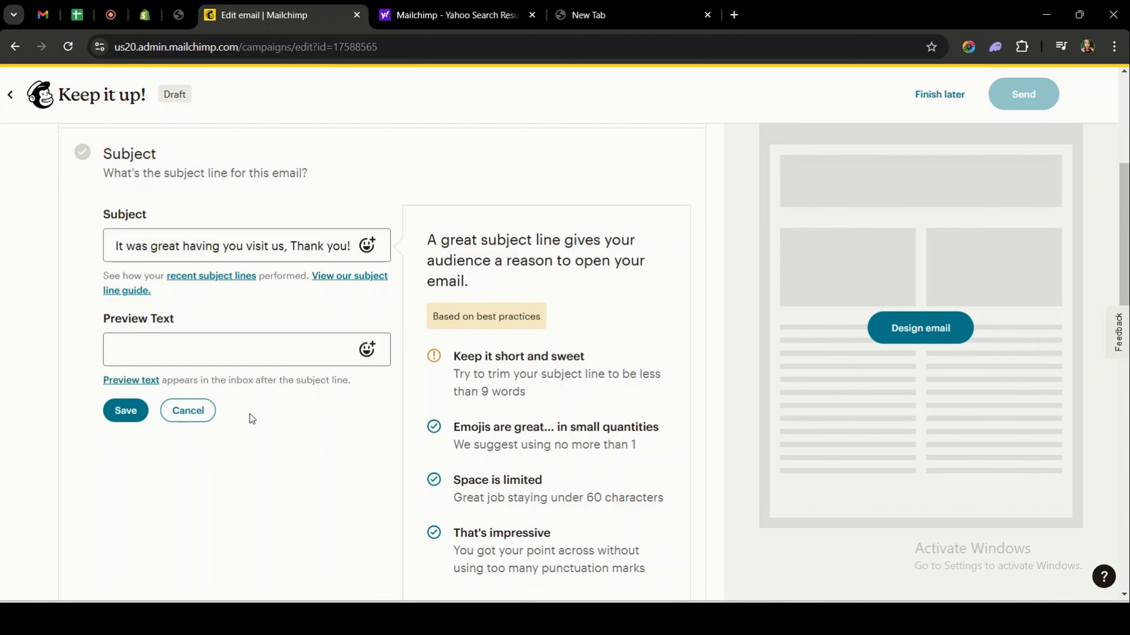
click(129, 410)
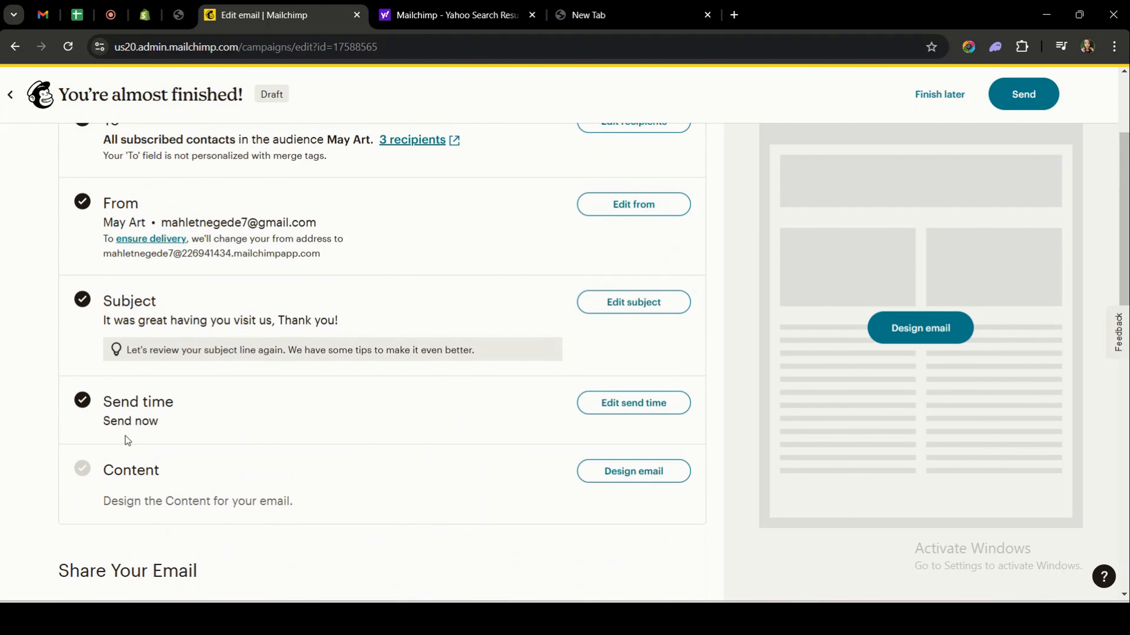
Save the send time as Send now after trying Schedule, then proceed to Design email.
click(622, 401)
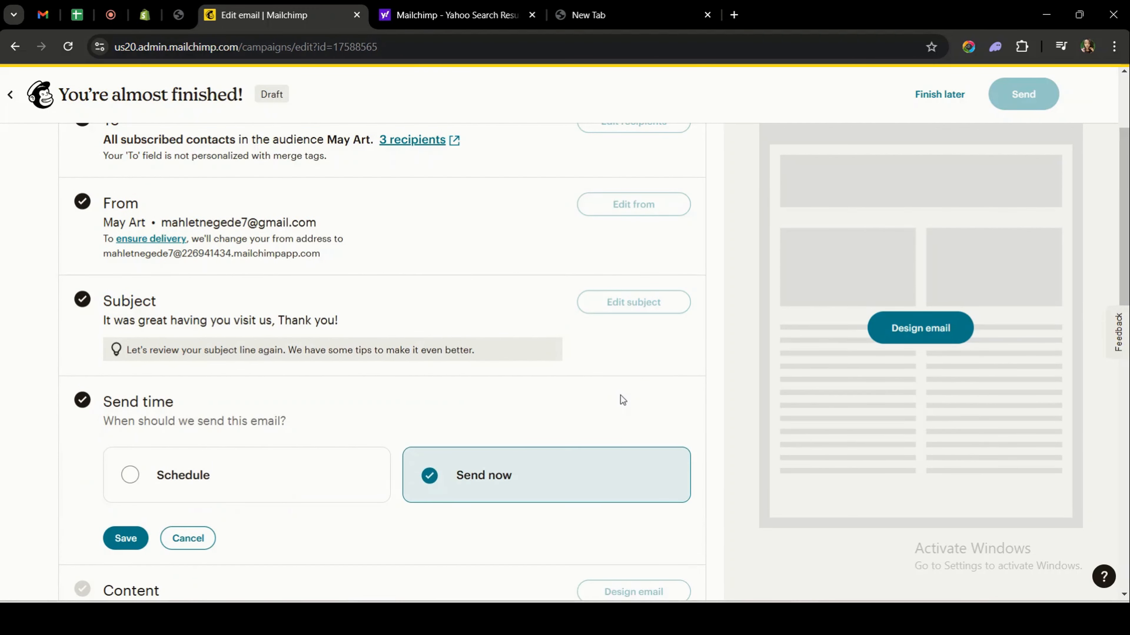
scroll(622, 399, down, 1)
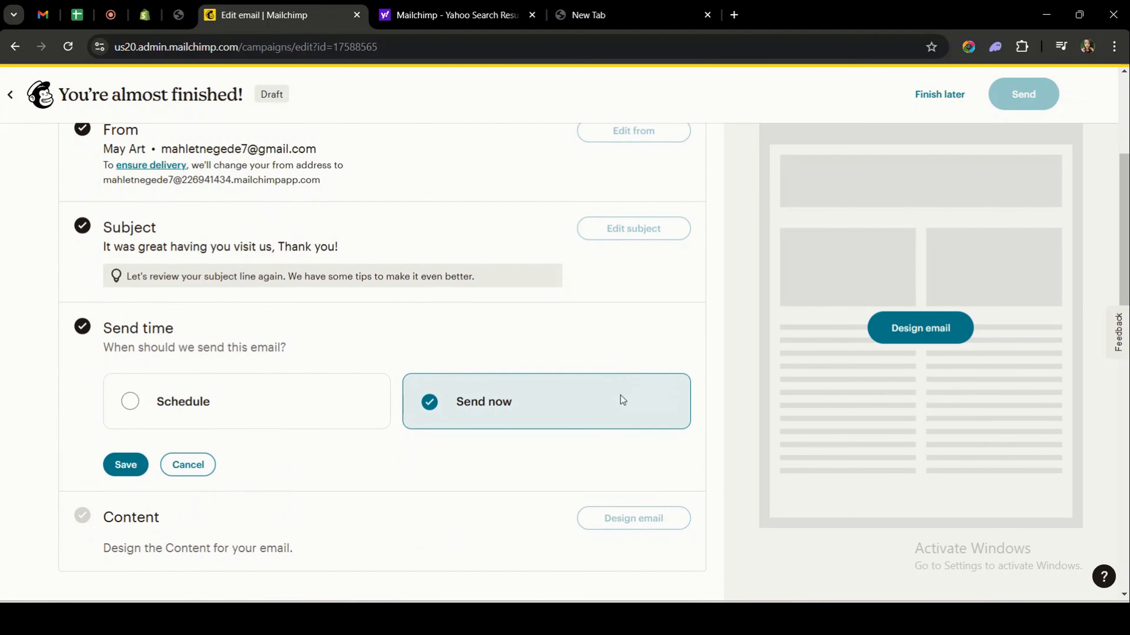
click(228, 403)
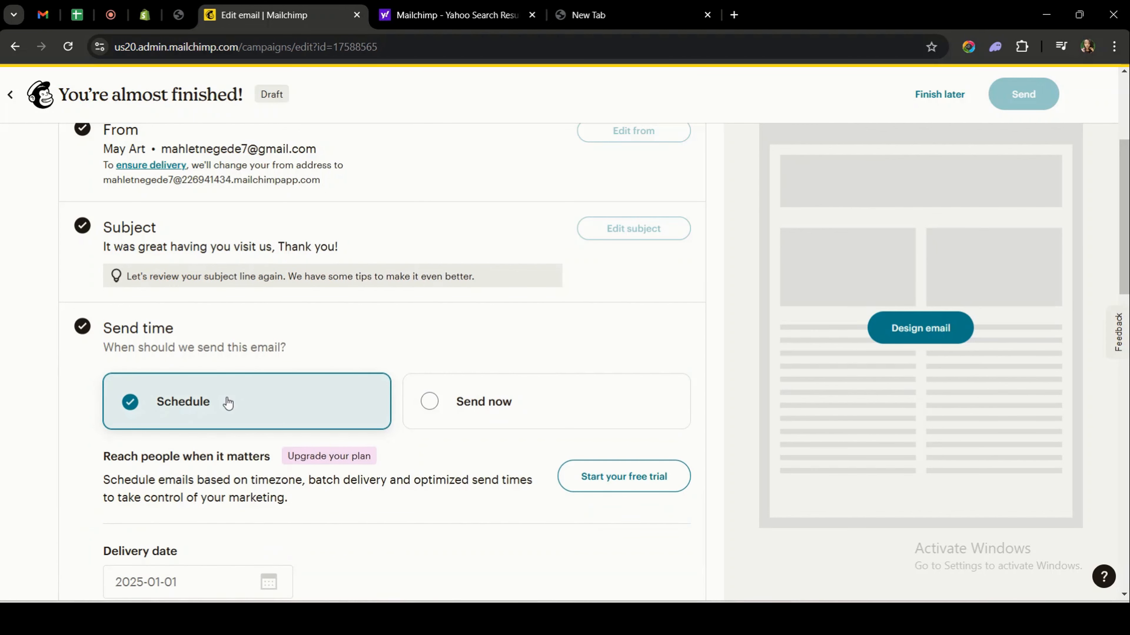
scroll(229, 401, down, 5)
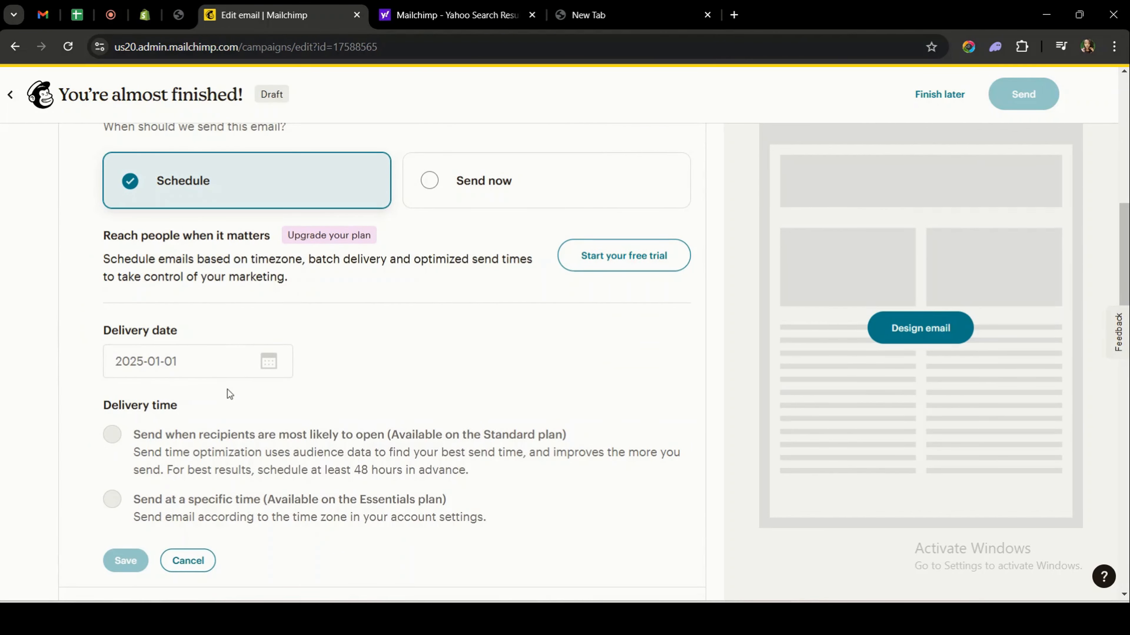
scroll(122, 559, up, 5)
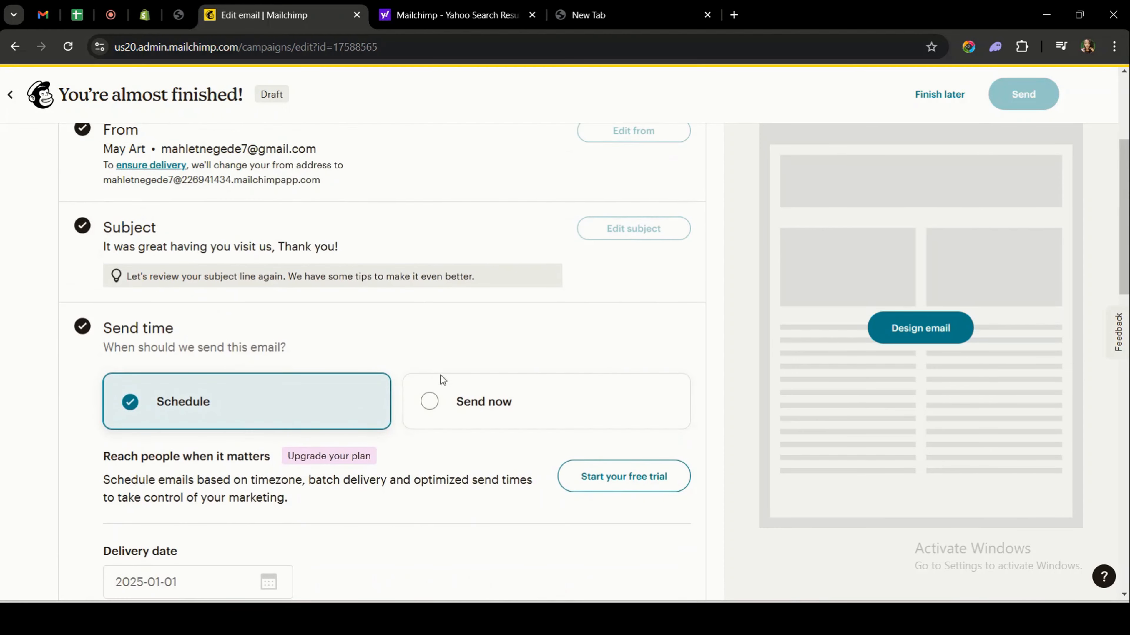
click(463, 401)
scroll(458, 399, down, 3)
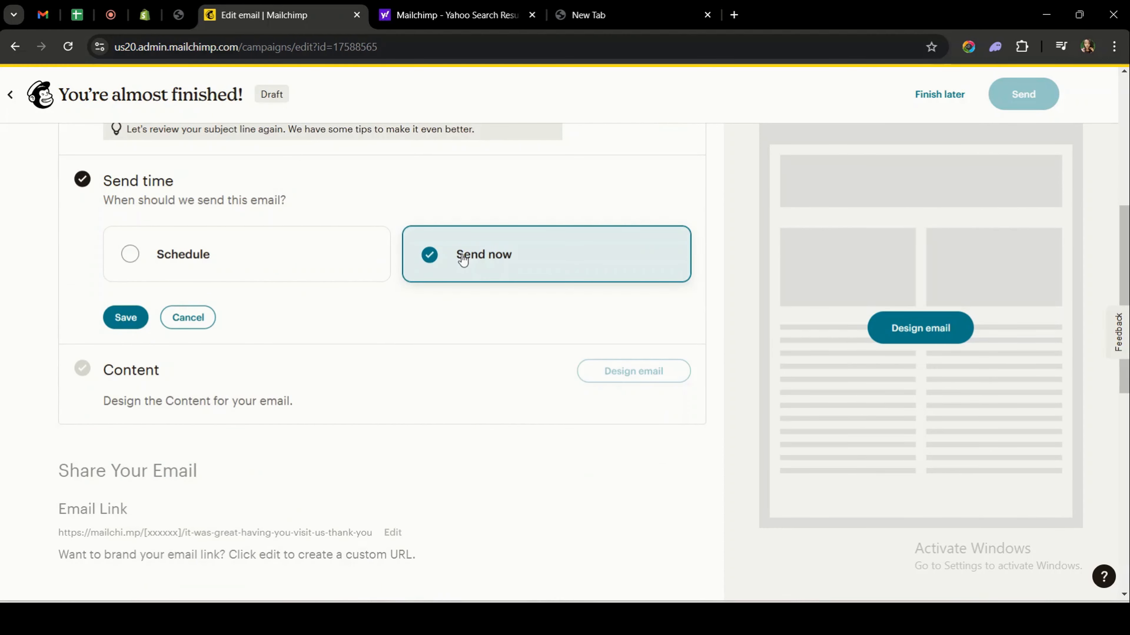
click(125, 317)
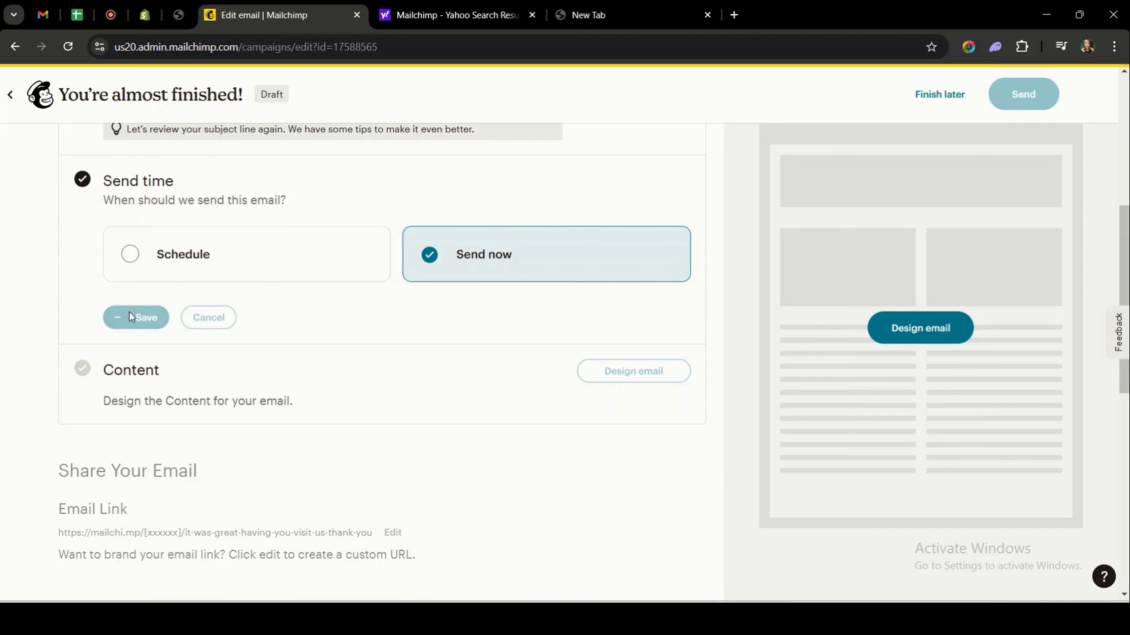
scroll(146, 333, down, 5)
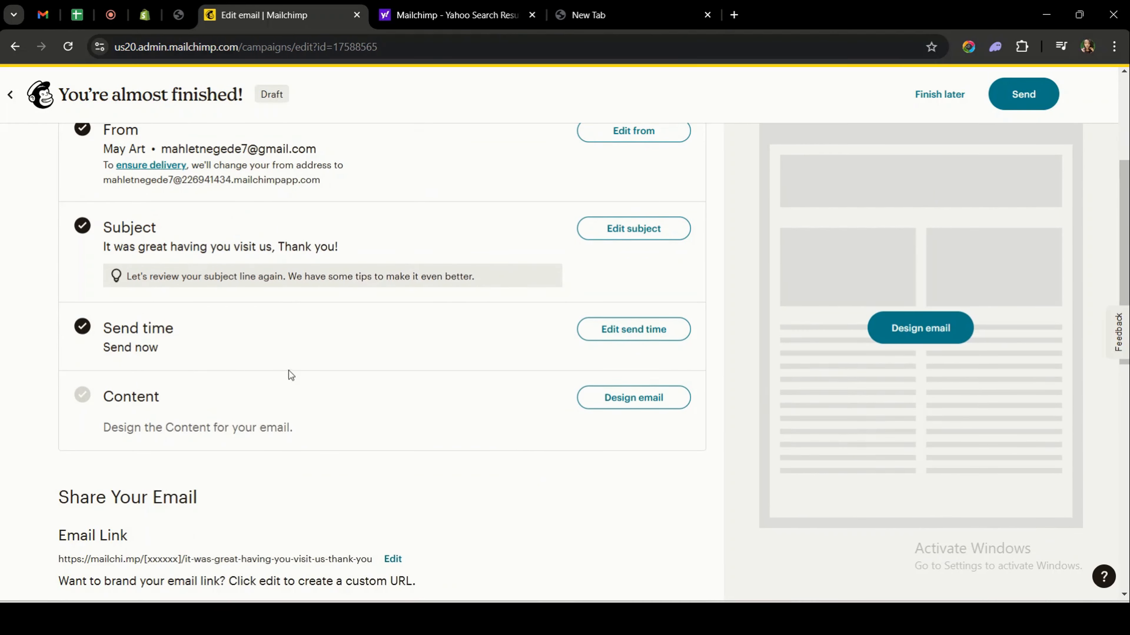
scroll(374, 395, down, 3)
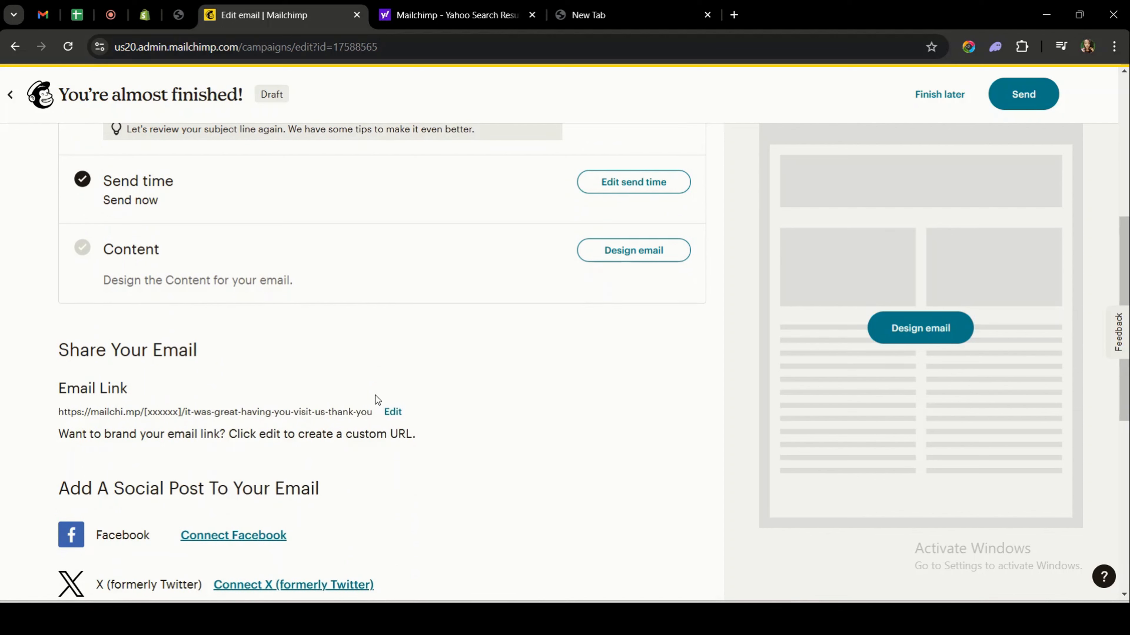
click(630, 259)
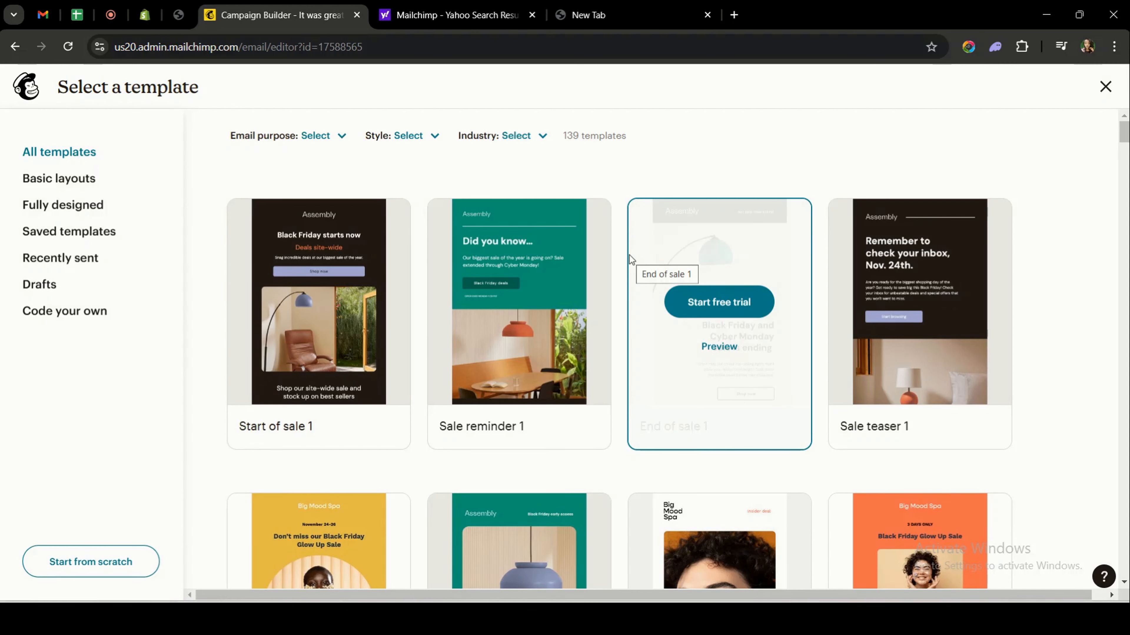
Apply the free Natural template from the template gallery to the email.
scroll(630, 255, down, 5)
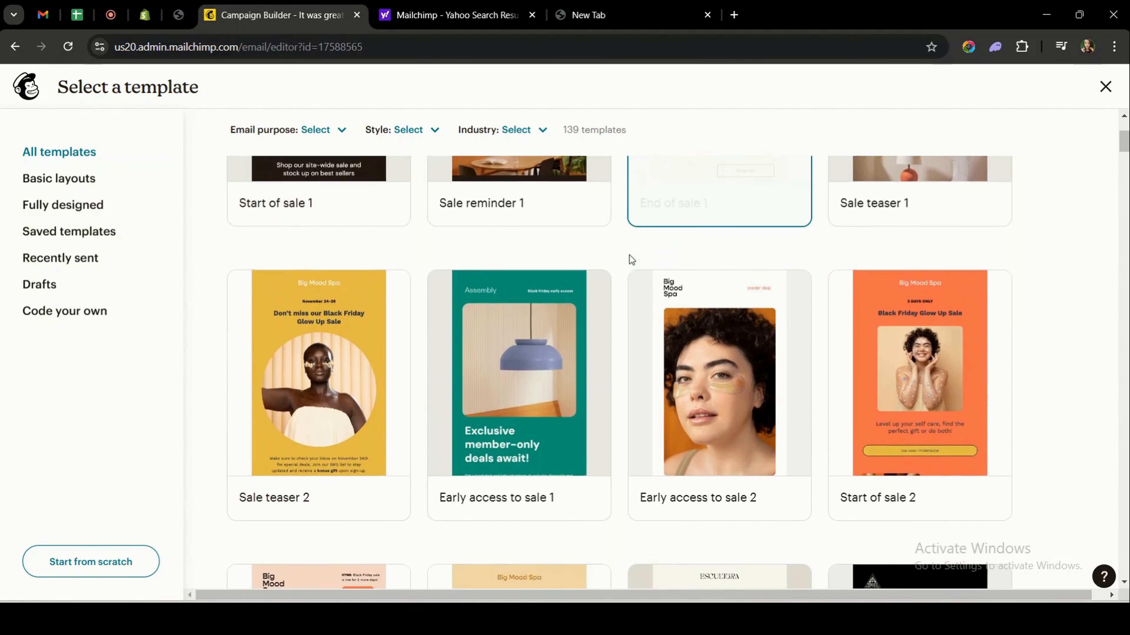
scroll(631, 260, down, 8)
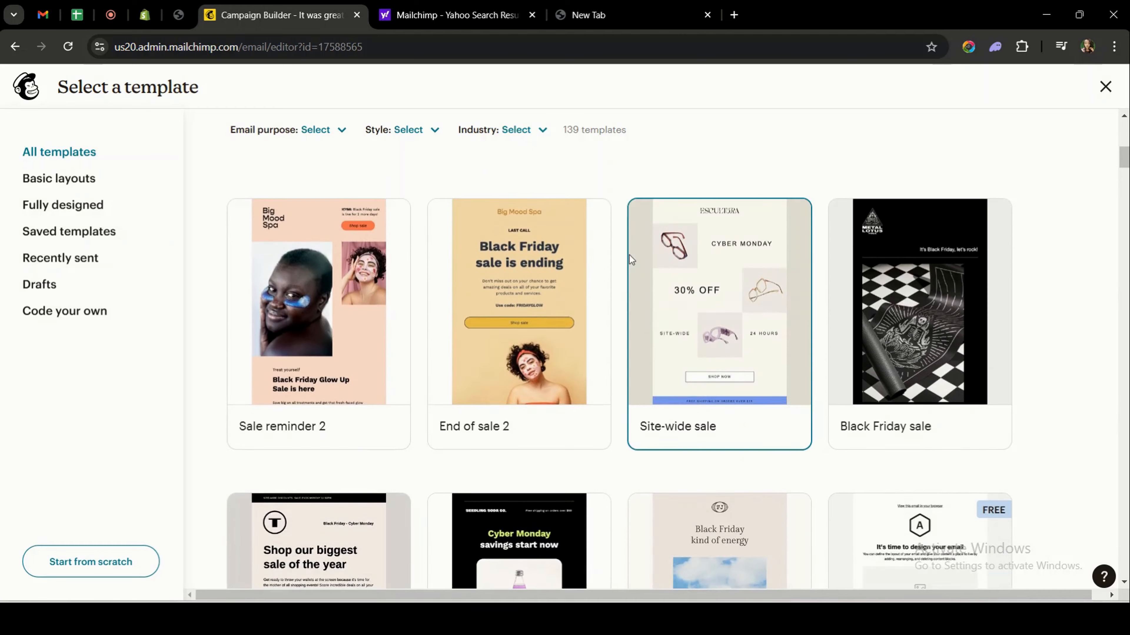
scroll(629, 255, down, 11)
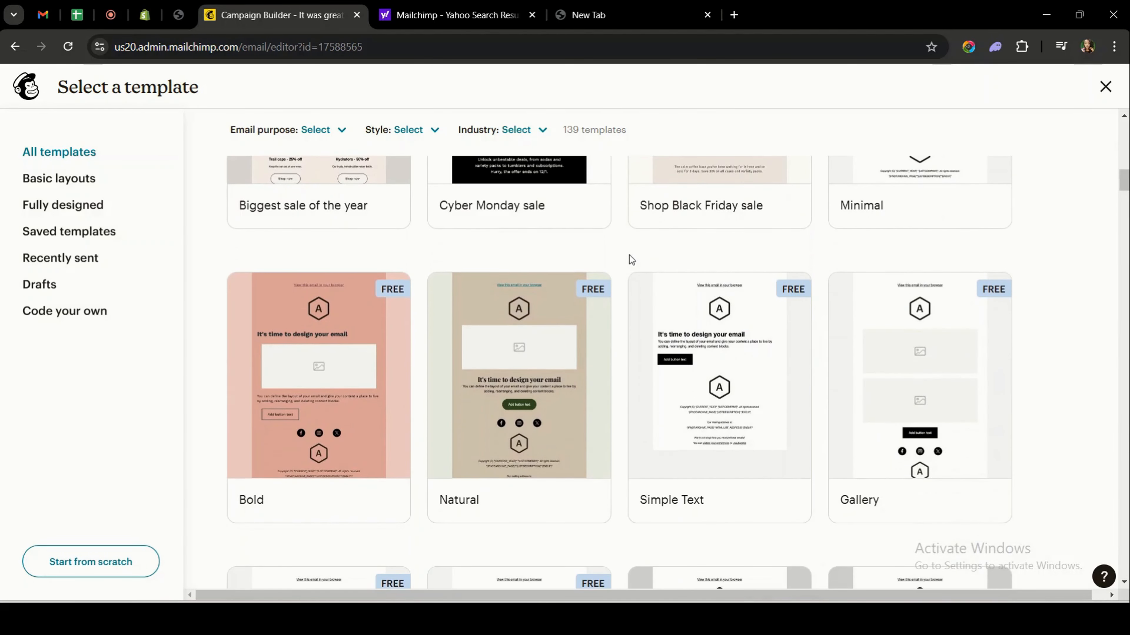
scroll(631, 260, down, 2)
mouse_move(515, 323)
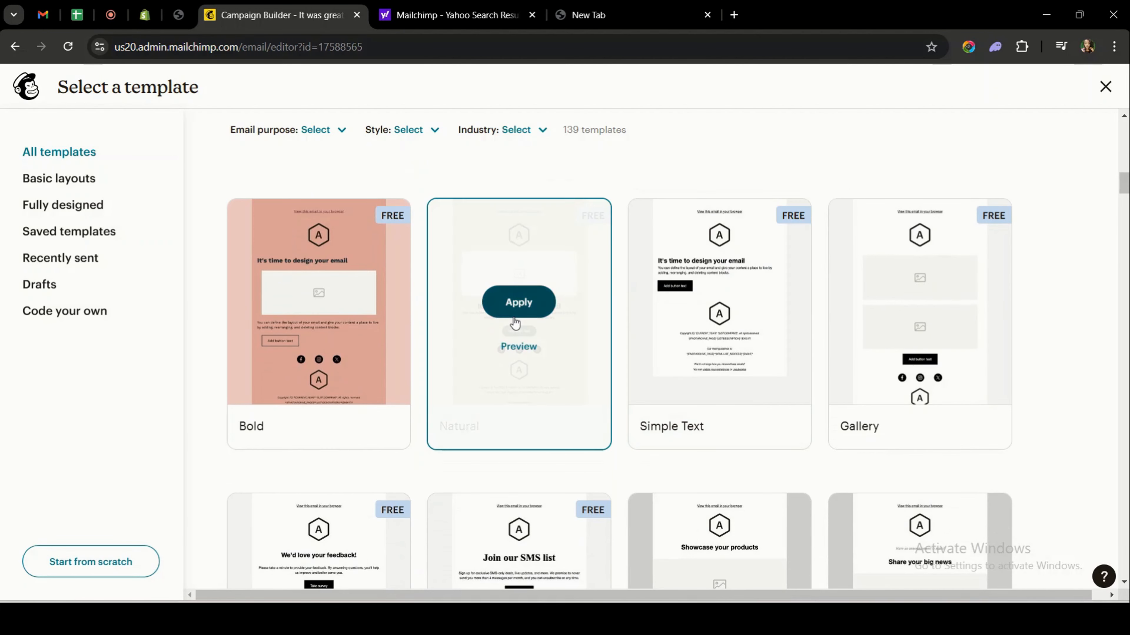
click(533, 307)
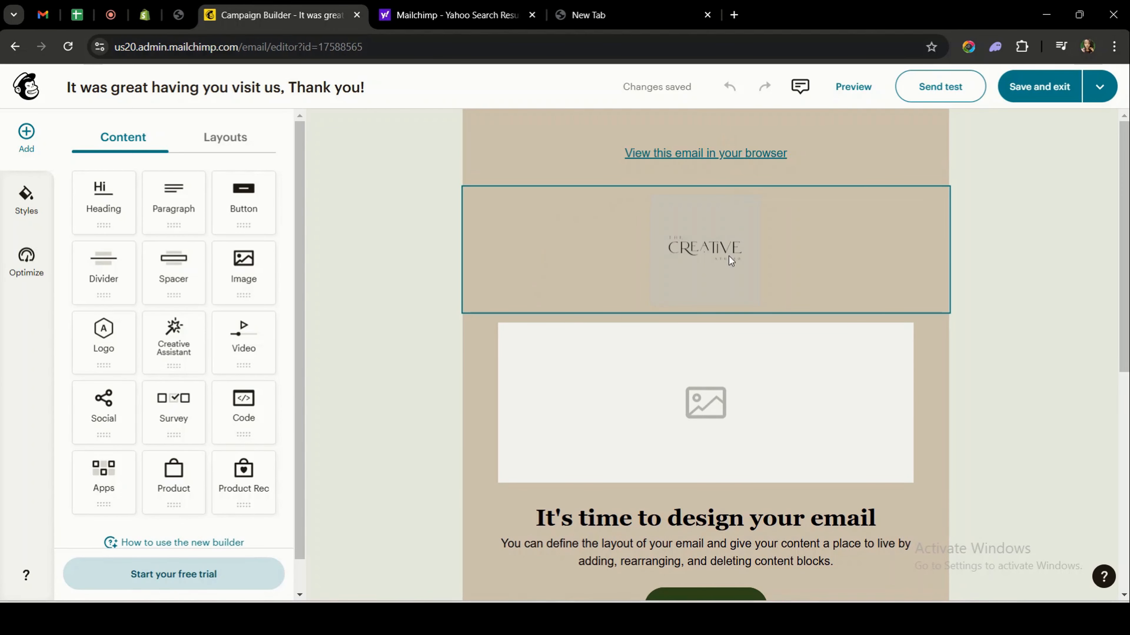
Scroll through the Natural template's logo, image, heading, button, social icons and footer, then back up.
scroll(729, 256, down, 2)
scroll(729, 257, down, 2)
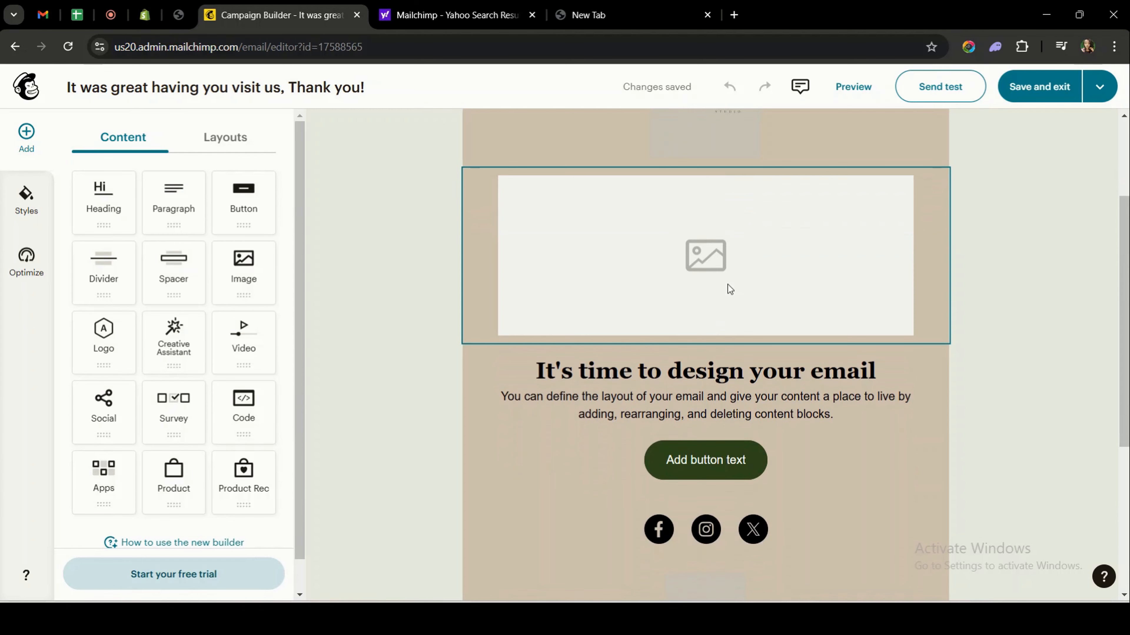
scroll(730, 289, down, 4)
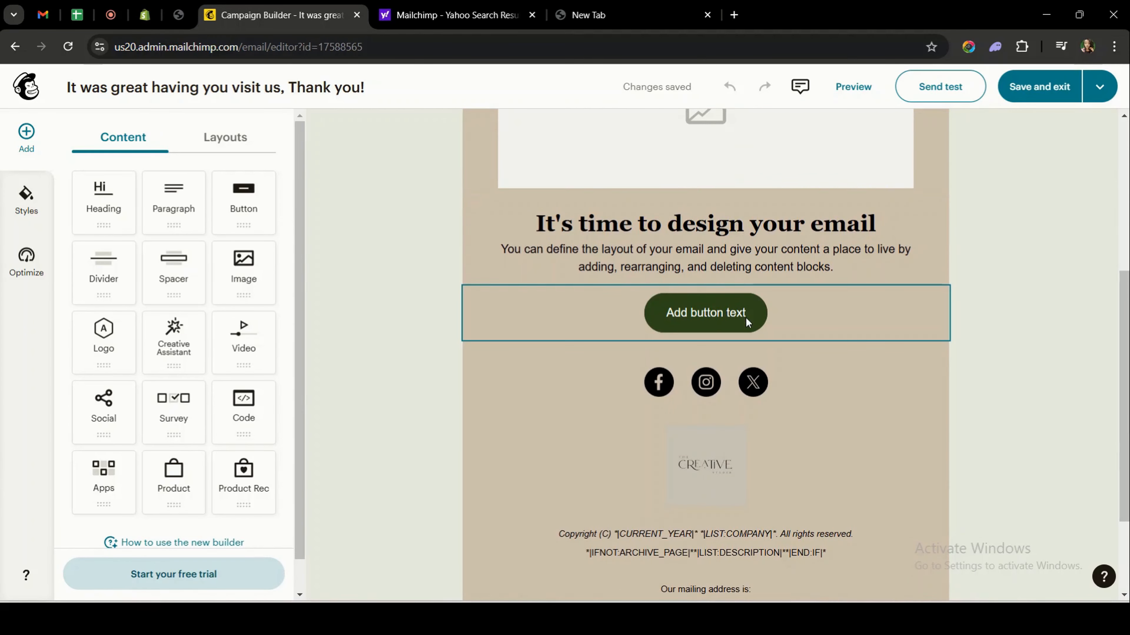
scroll(745, 231, down, 2)
scroll(745, 231, down, 2)
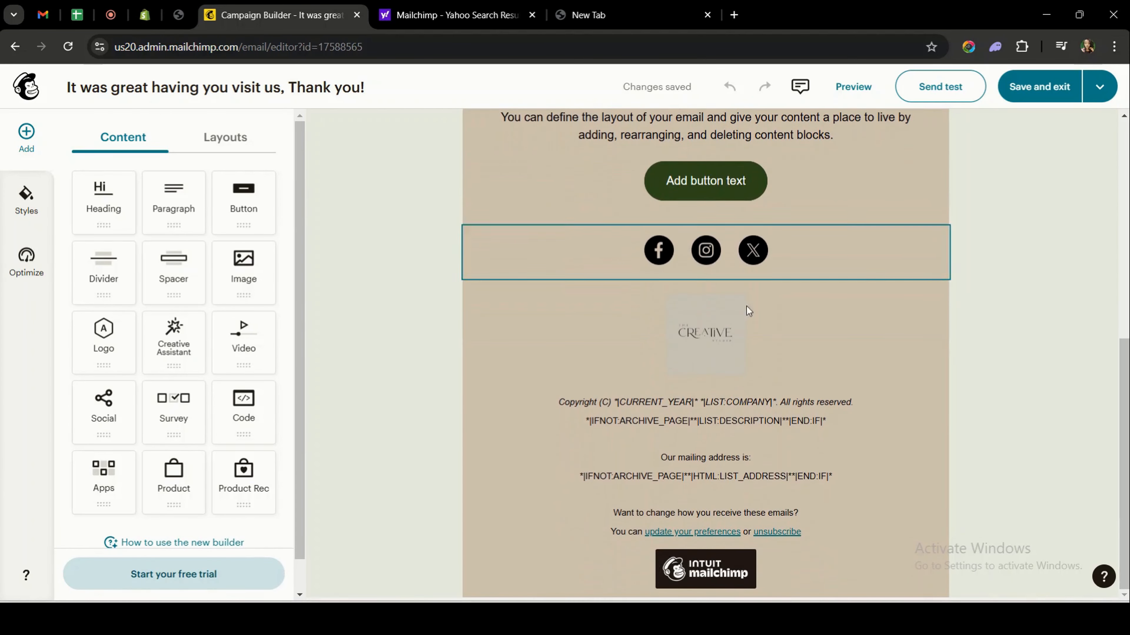
scroll(754, 475, up, 10)
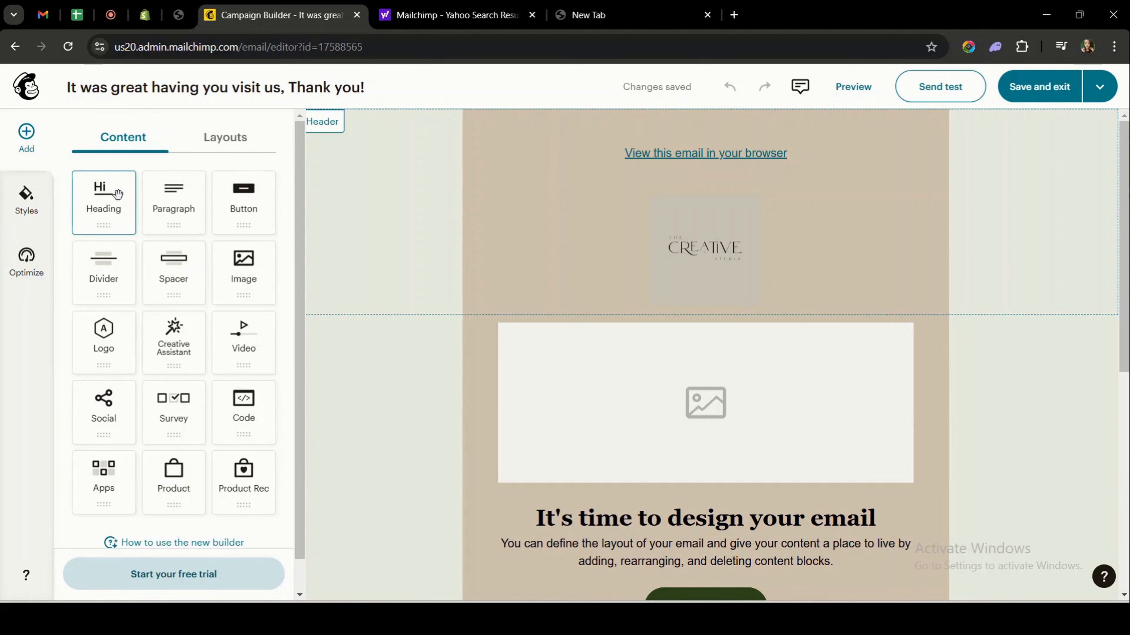
click(226, 140)
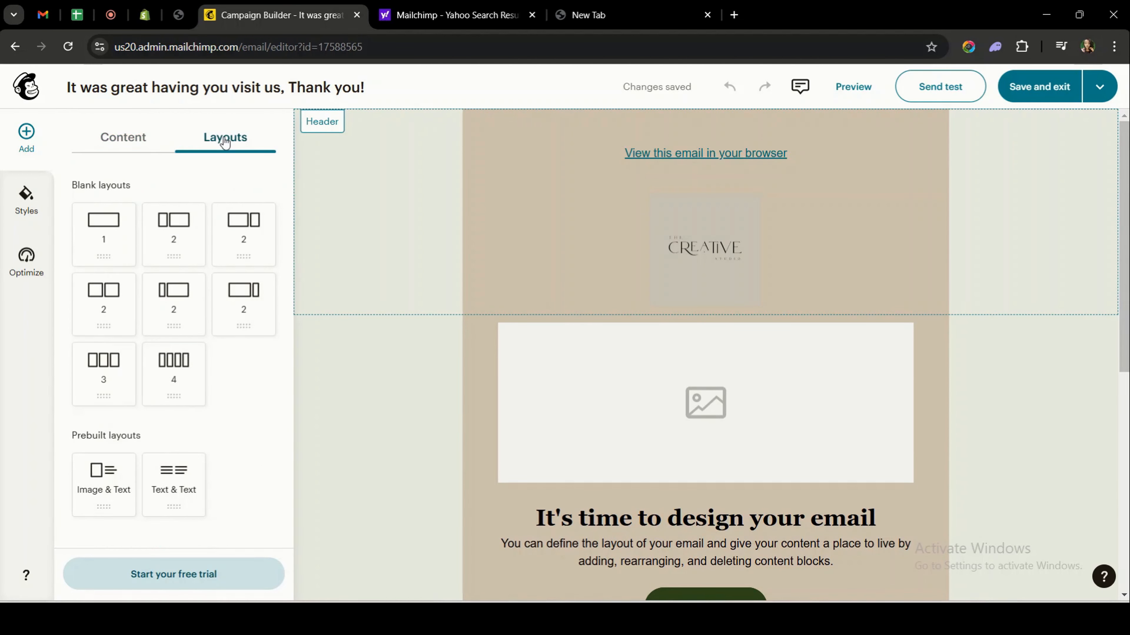
click(27, 201)
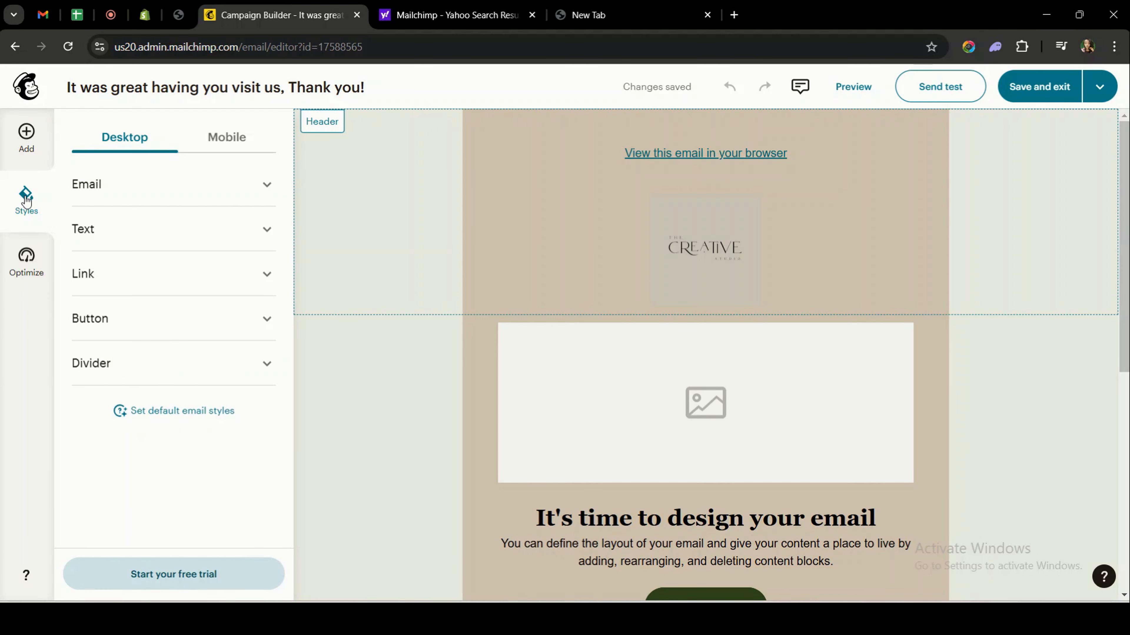
click(227, 137)
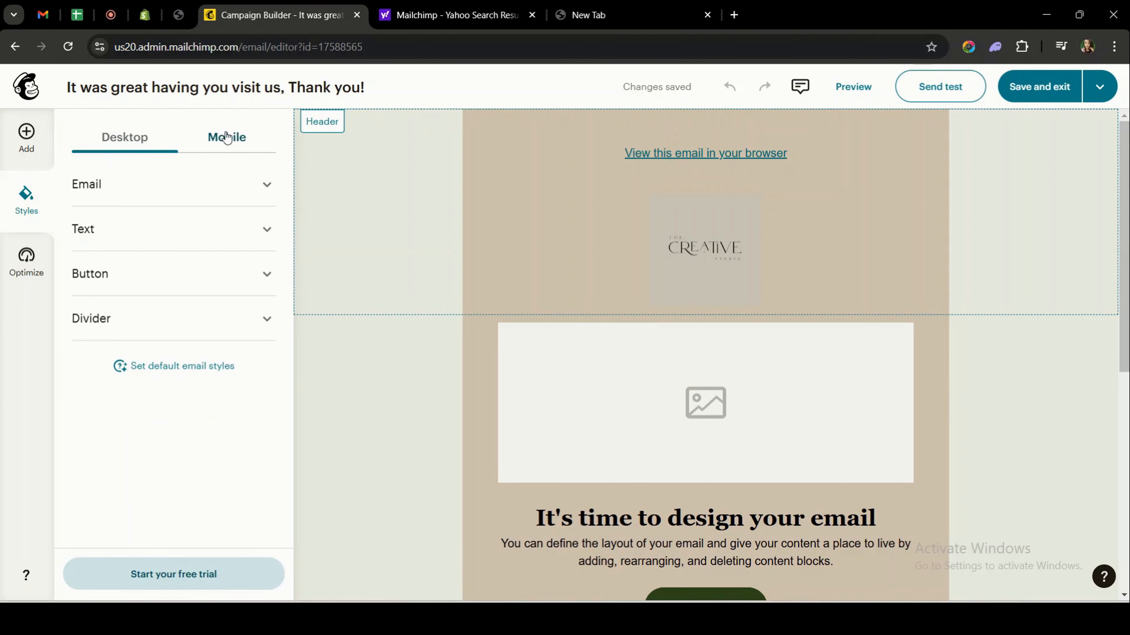
click(148, 145)
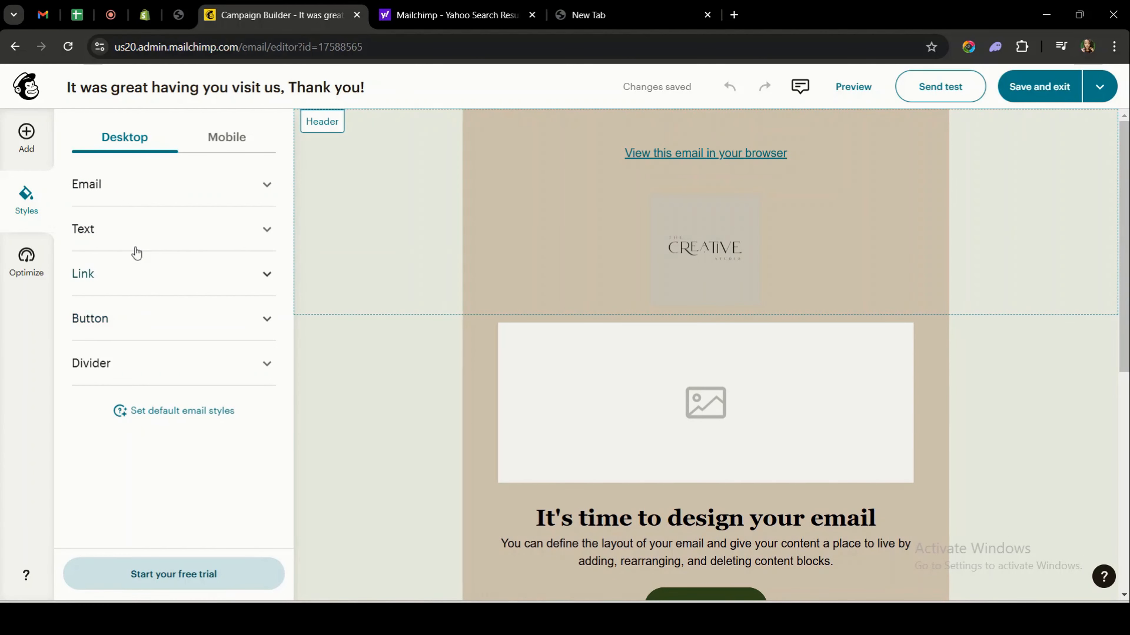
click(131, 236)
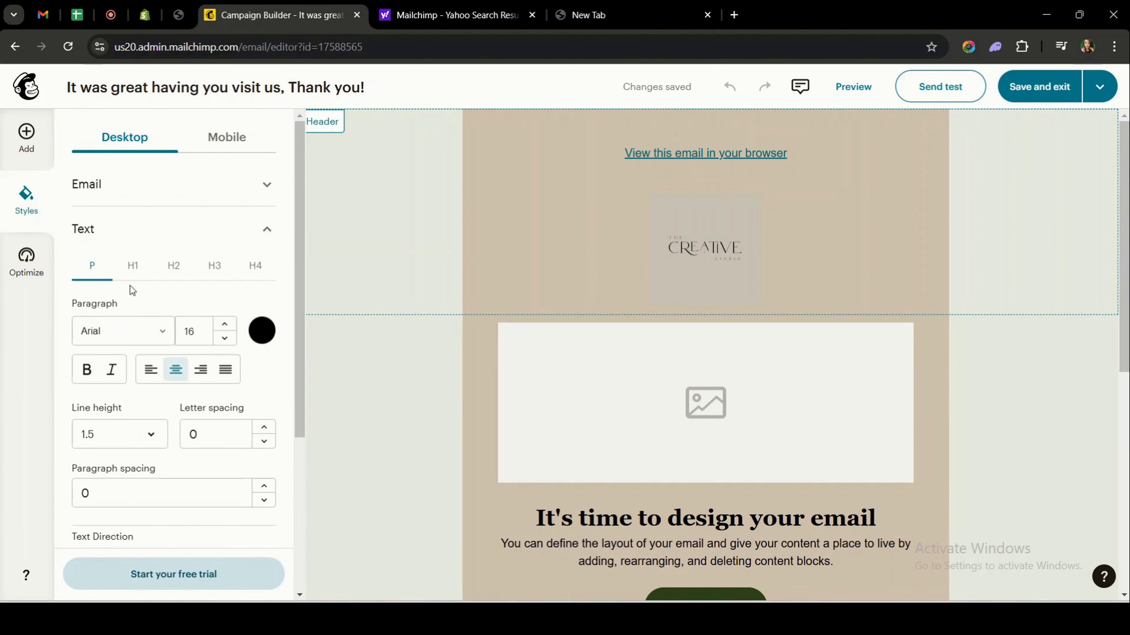
scroll(131, 290, down, 2)
scroll(132, 290, up, 2)
scroll(221, 344, down, 1)
scroll(221, 344, up, 1)
click(26, 133)
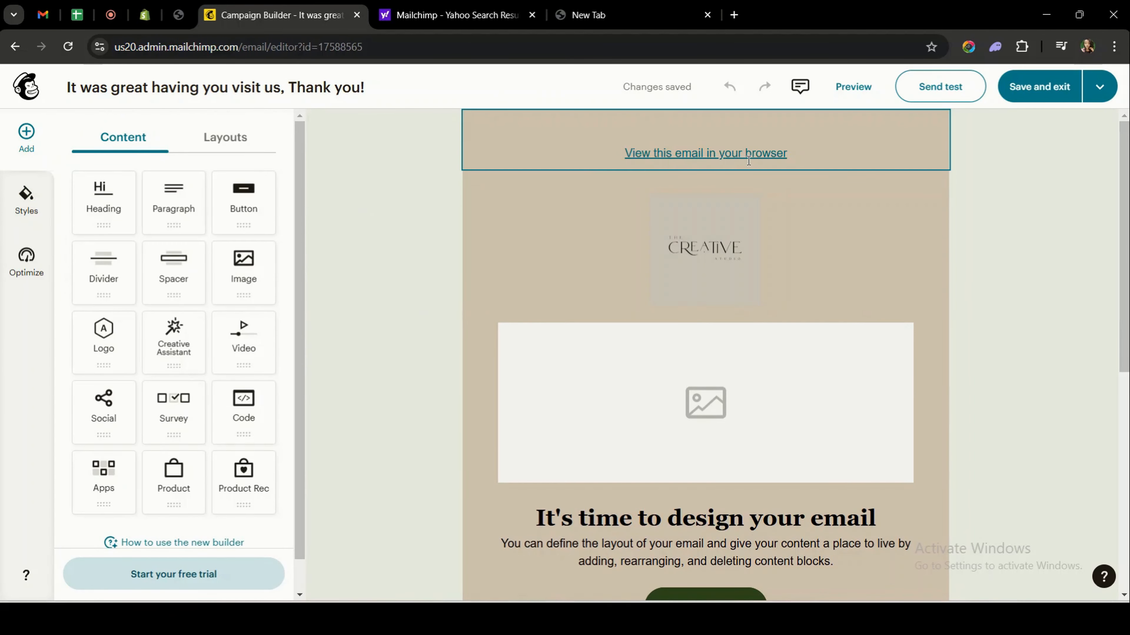
Select the empty image placeholder below the header to show its Image settings (Scale 85%, Center).
click(783, 154)
click(785, 164)
click(769, 153)
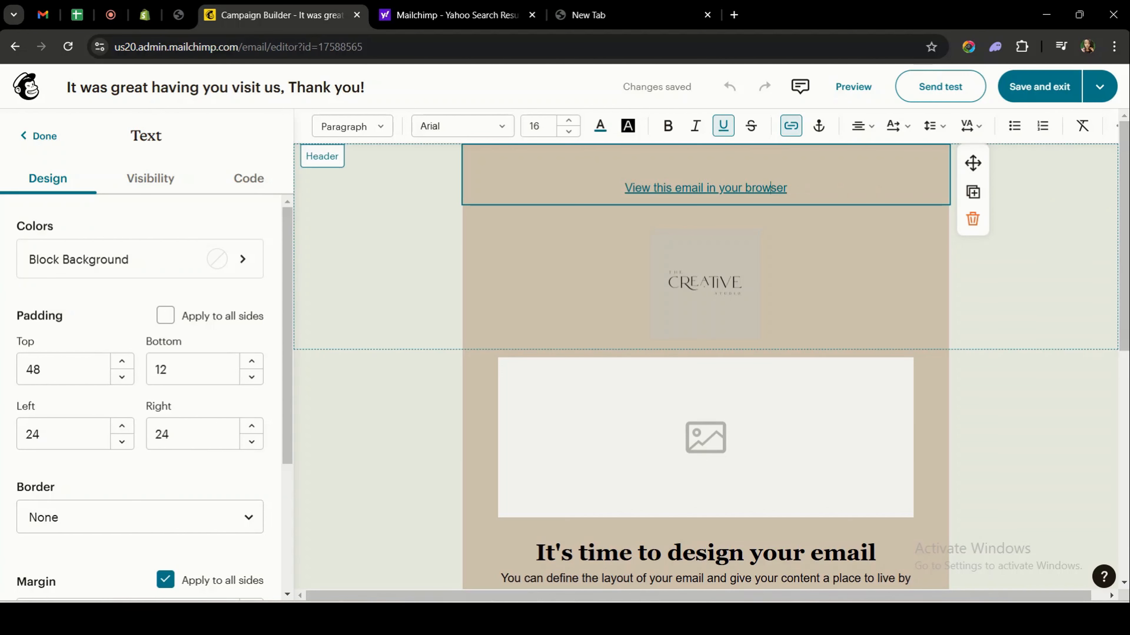
scroll(628, 322, down, 1)
click(628, 322)
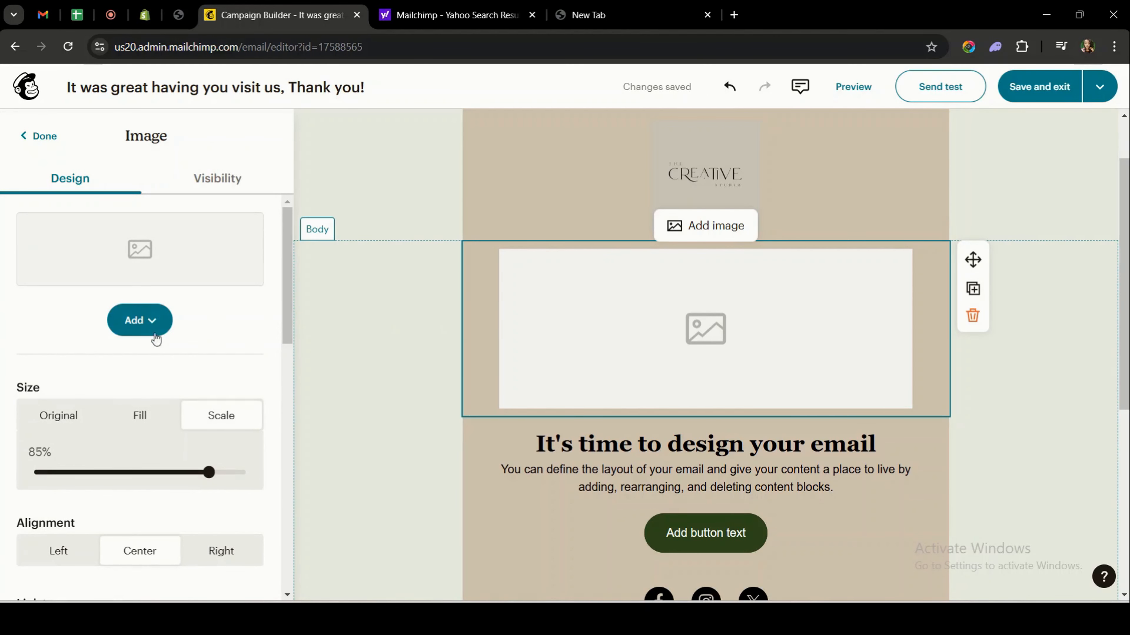
Upload the 'wall 1' olive-branch artwork from Downloads into the image block.
click(141, 332)
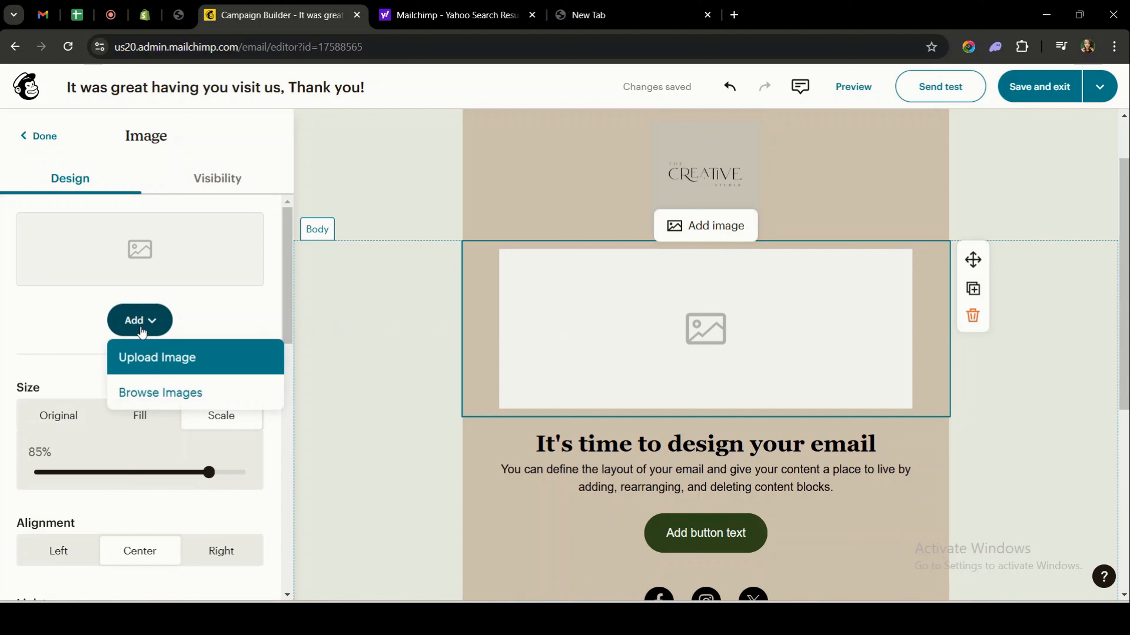
click(137, 362)
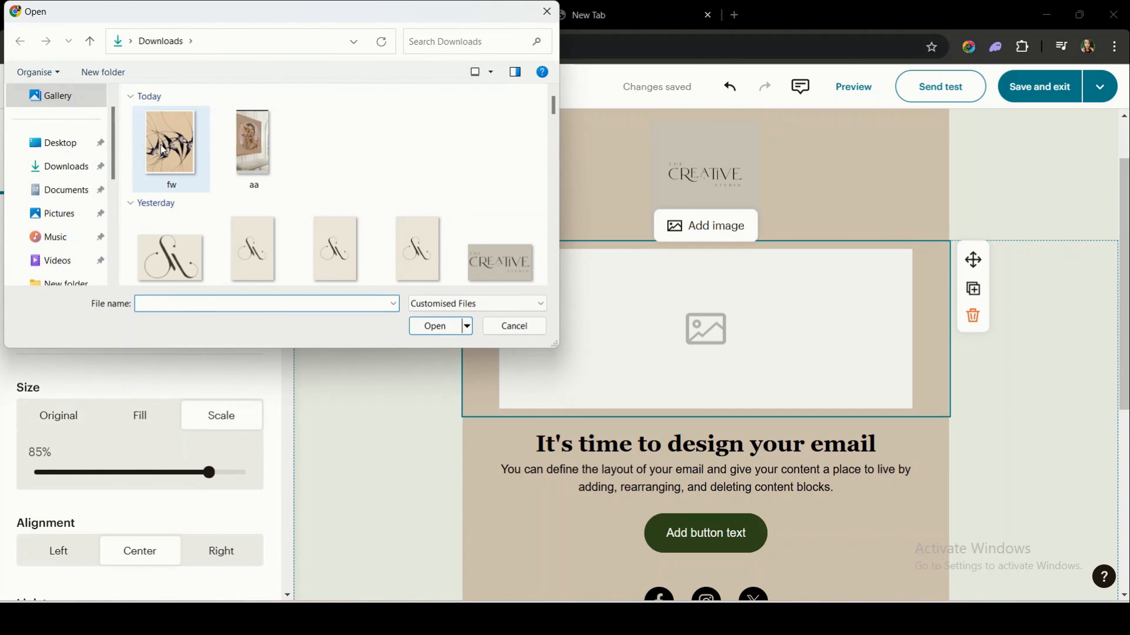
scroll(163, 149, down, 6)
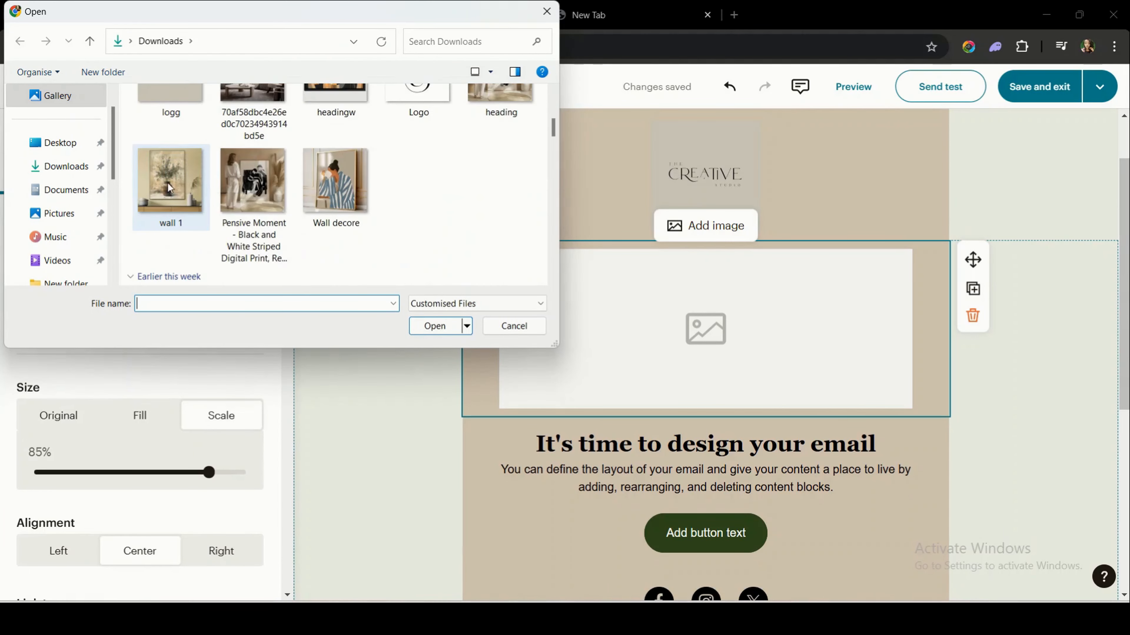
click(170, 187)
click(444, 330)
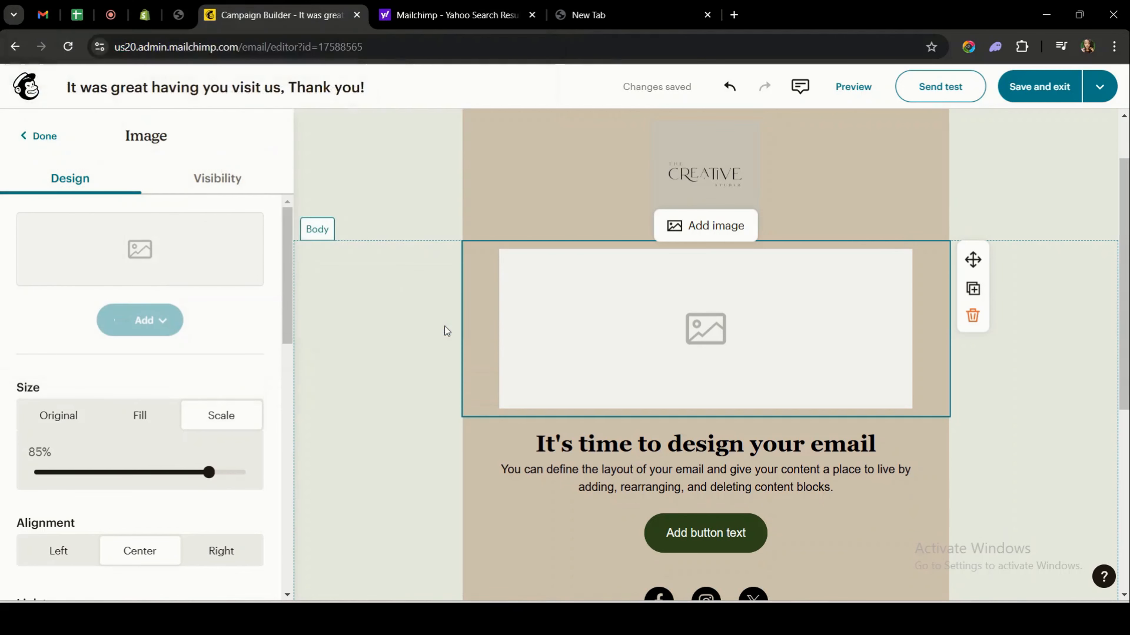
scroll(556, 334, down, 3)
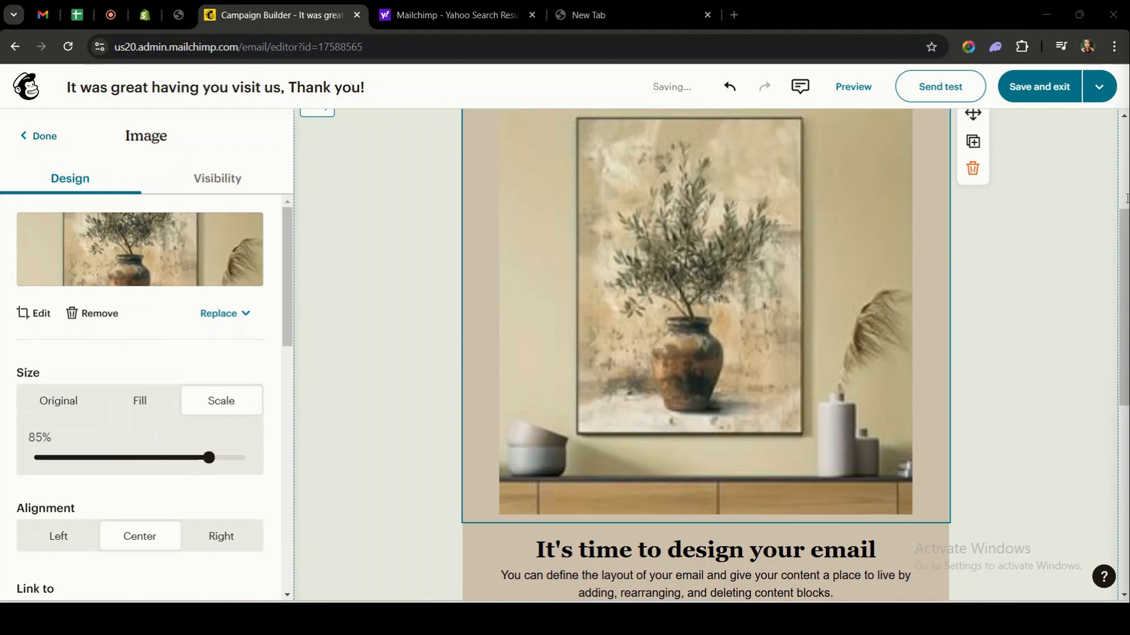
Replace the heading block text with 'It was great having you visit us, Thank you!'.
scroll(695, 382, down, 2)
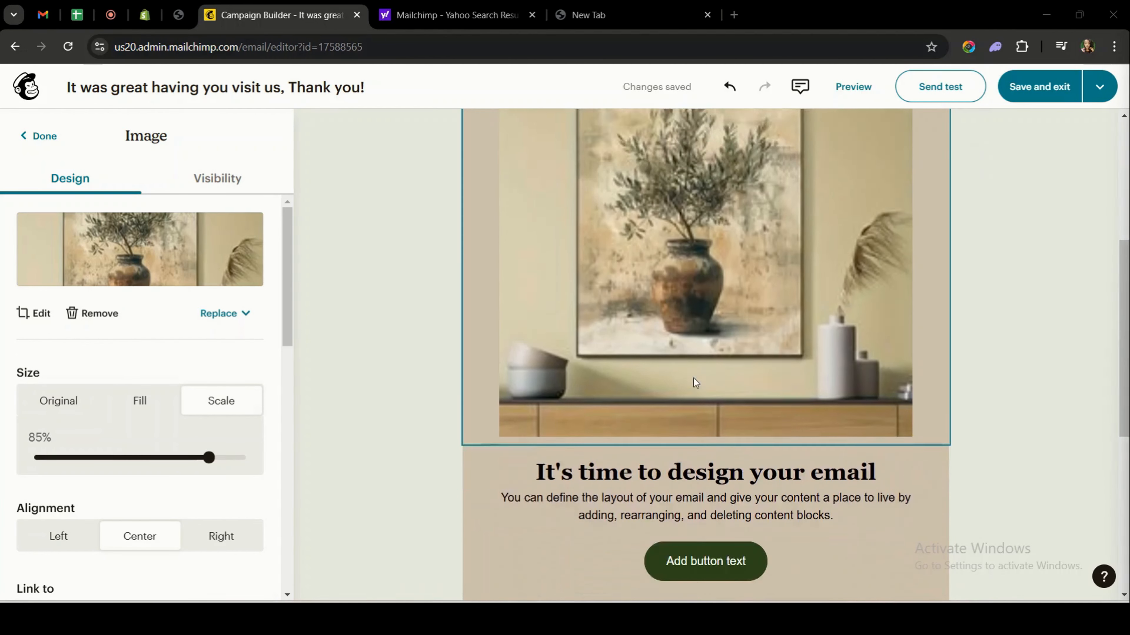
scroll(695, 382, down, 3)
click(487, 310)
key(ctrl+a)
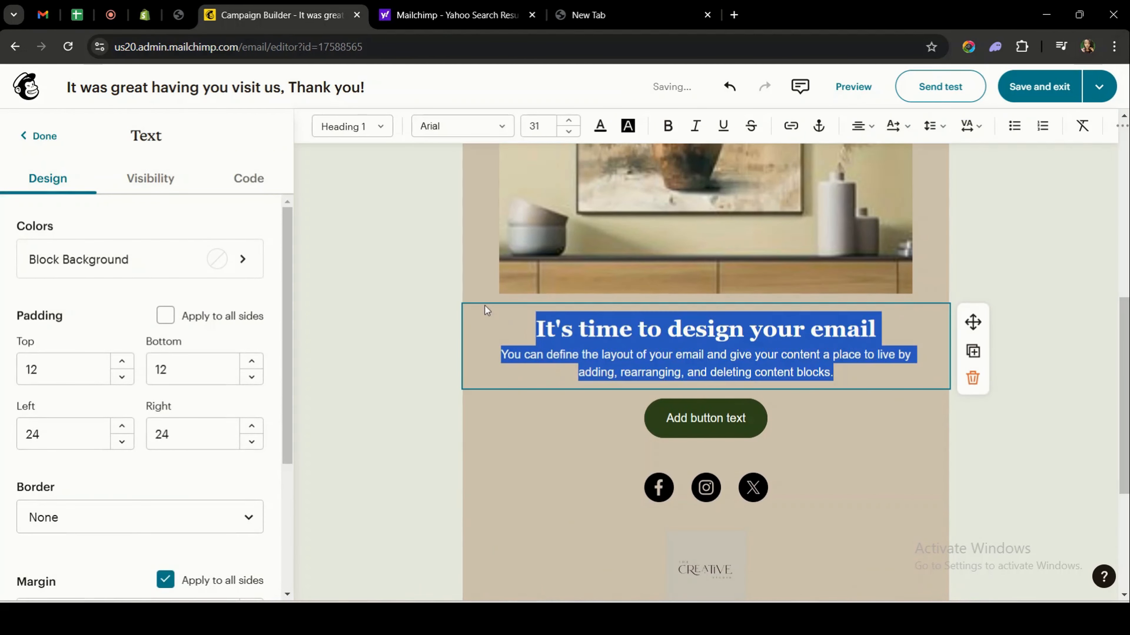
text(It was great having you visit us, Thank you!)
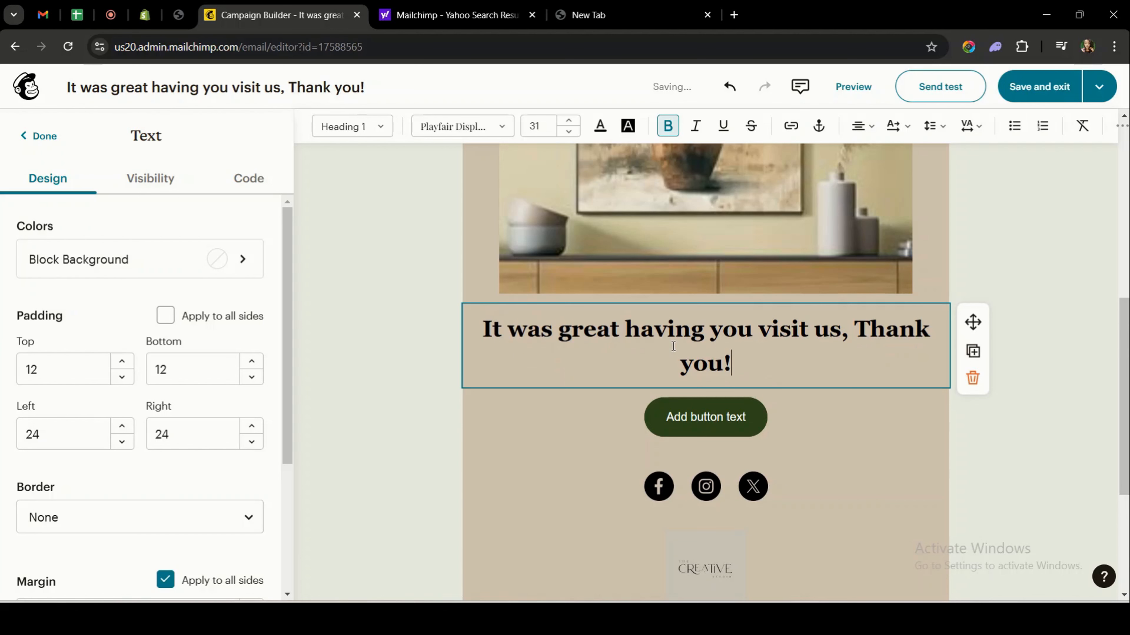
Change the button's label to OPEN.
click(722, 419)
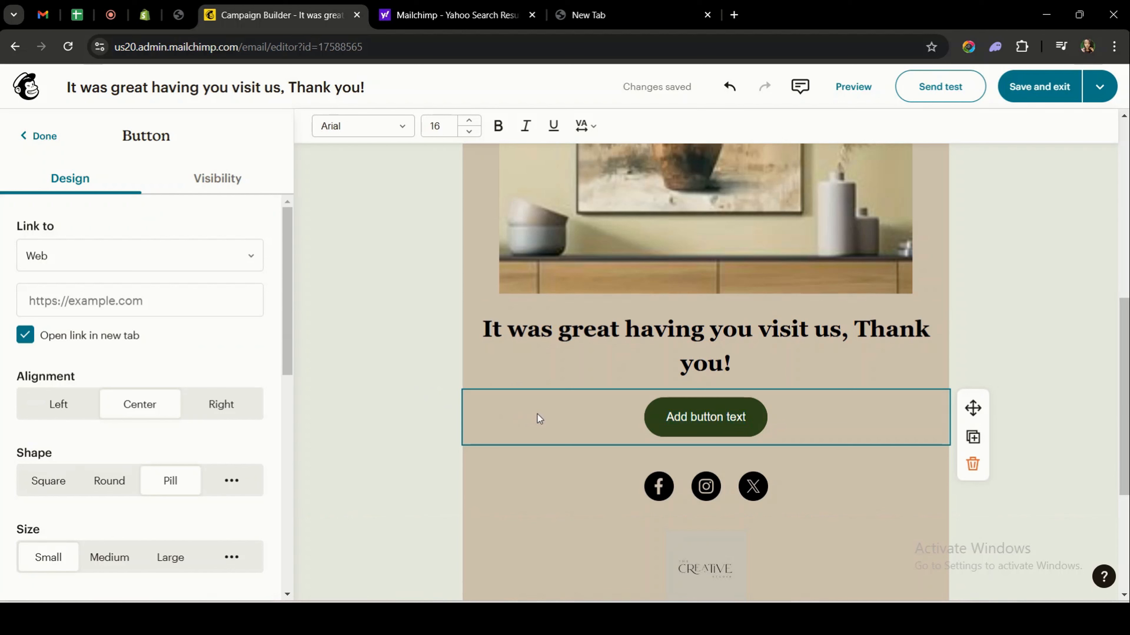
click(76, 302)
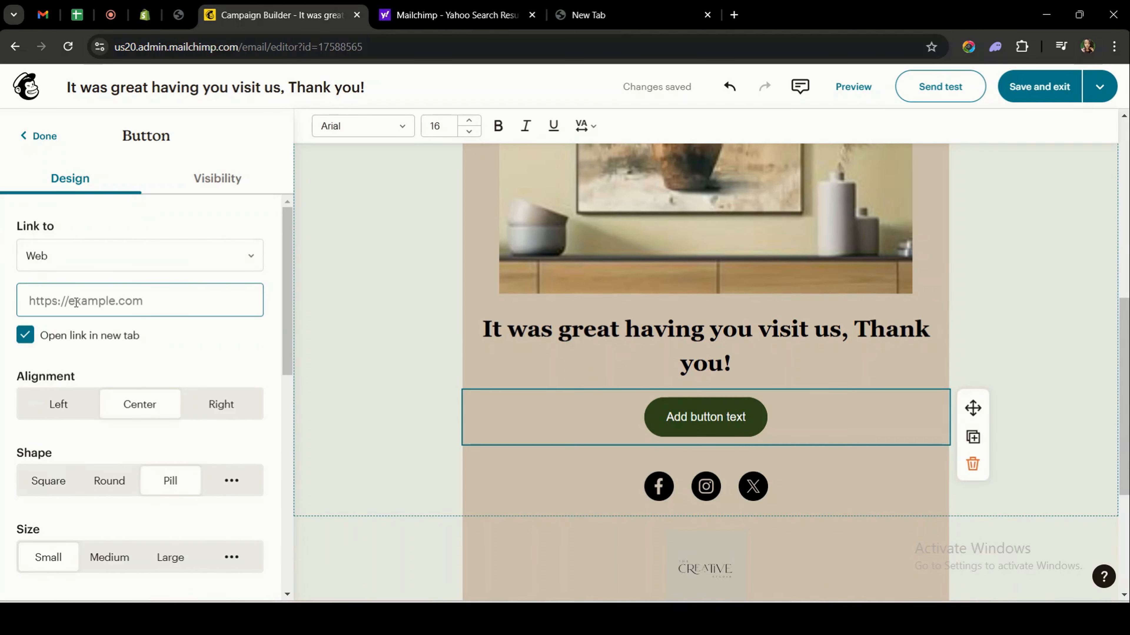
click(747, 410)
text(OPEN)
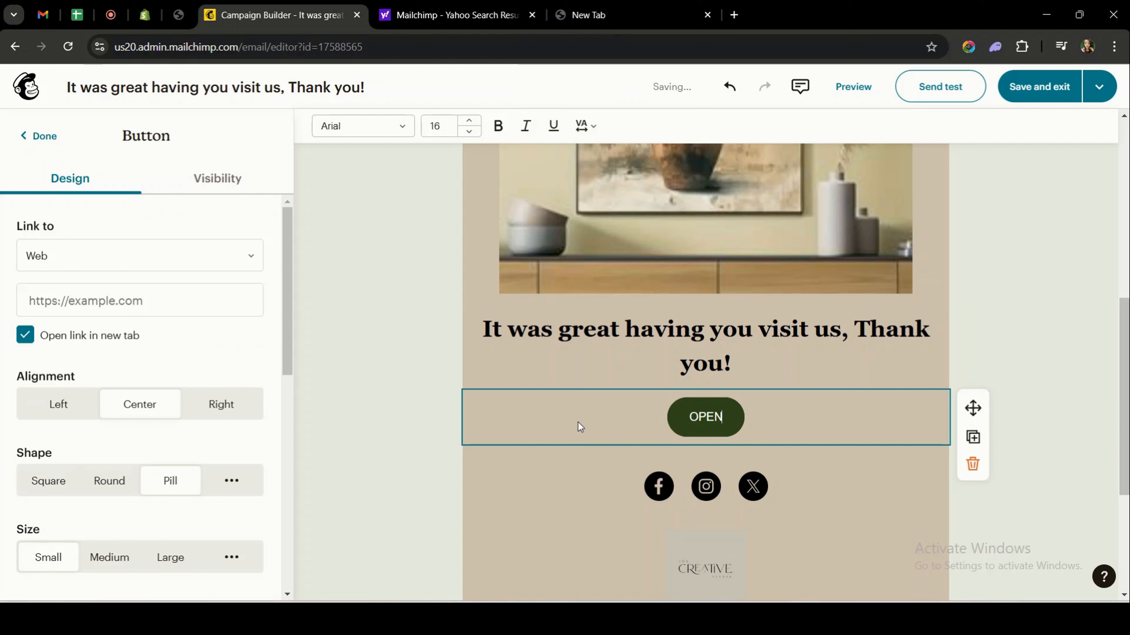
click(194, 311)
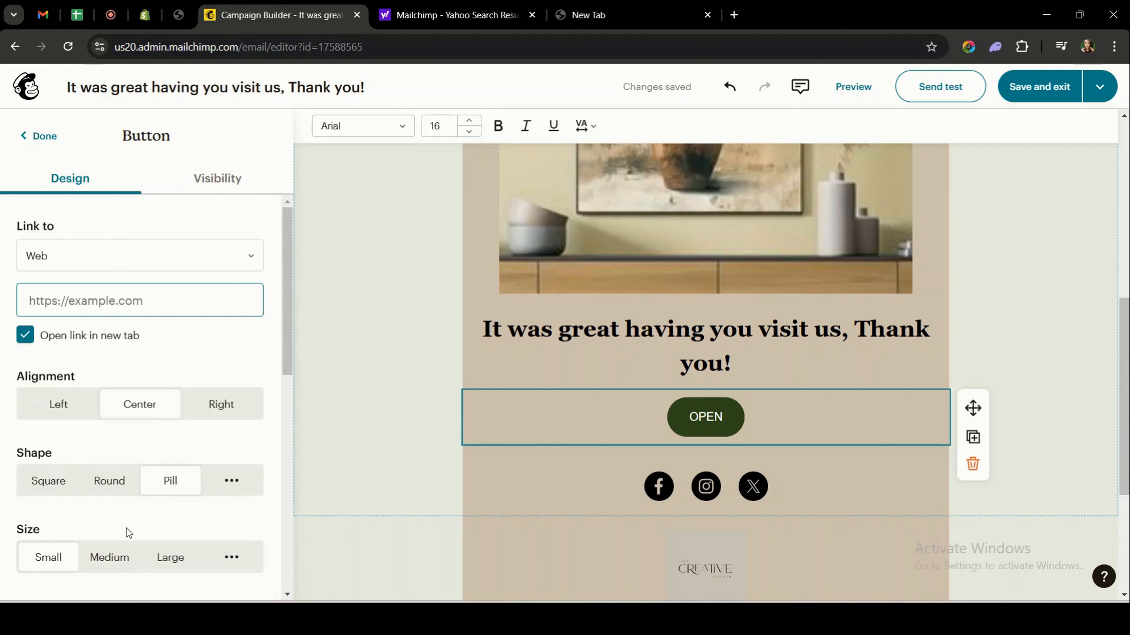
Delete the copyright and mailing-address lines from the footer, keeping the preferences and unsubscribe note.
scroll(127, 528, down, 5)
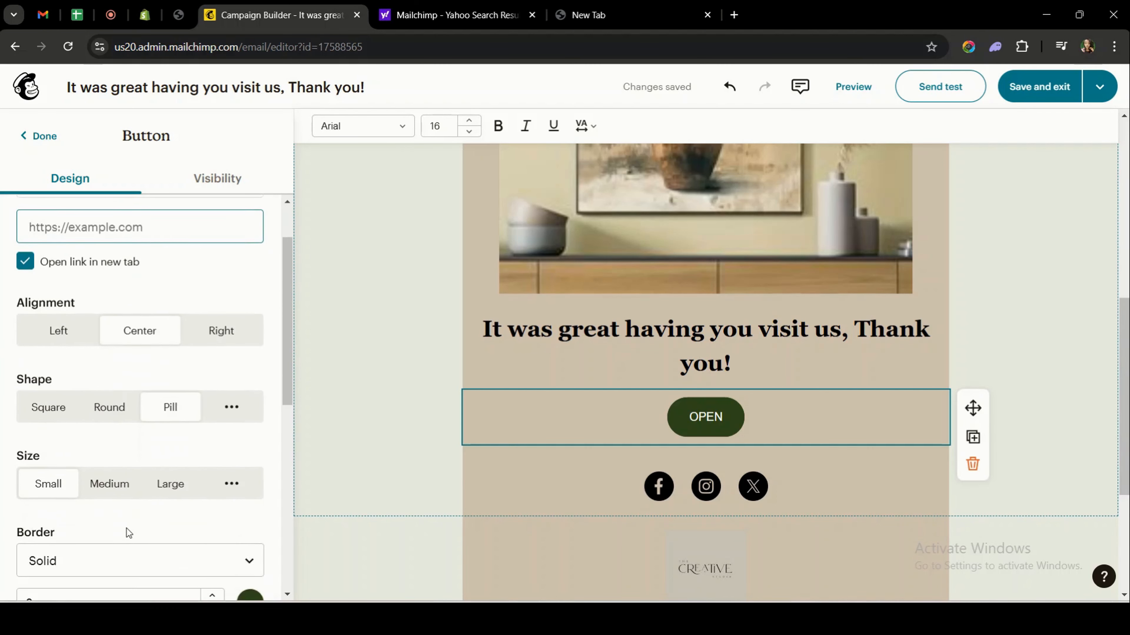
click(391, 551)
scroll(511, 487, down, 5)
click(805, 513)
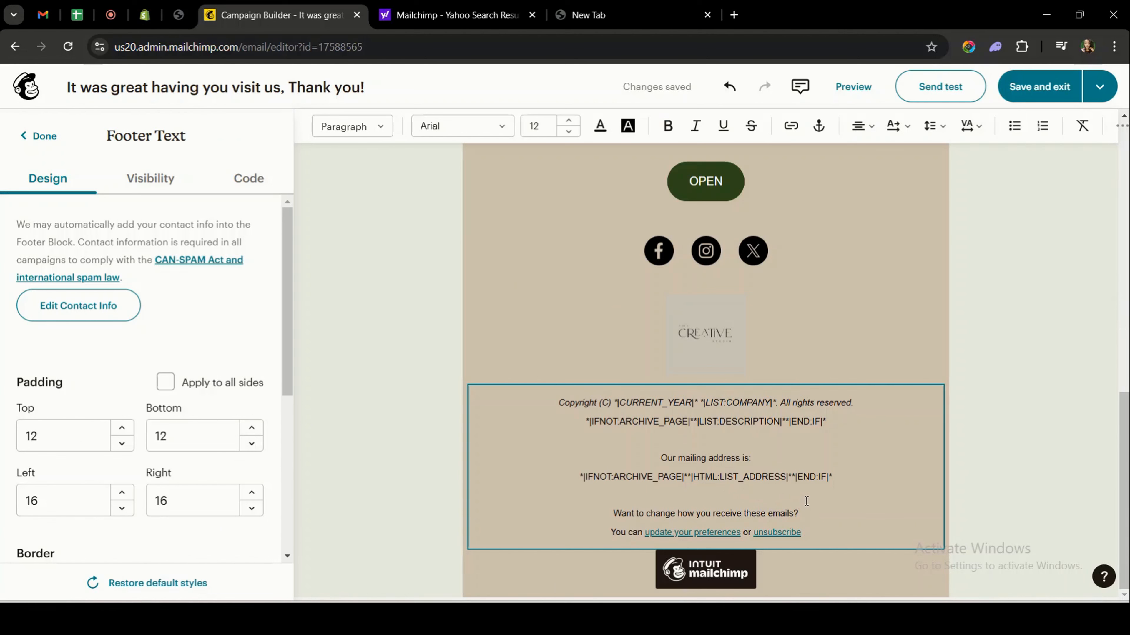
drag(800, 498, 482, 393)
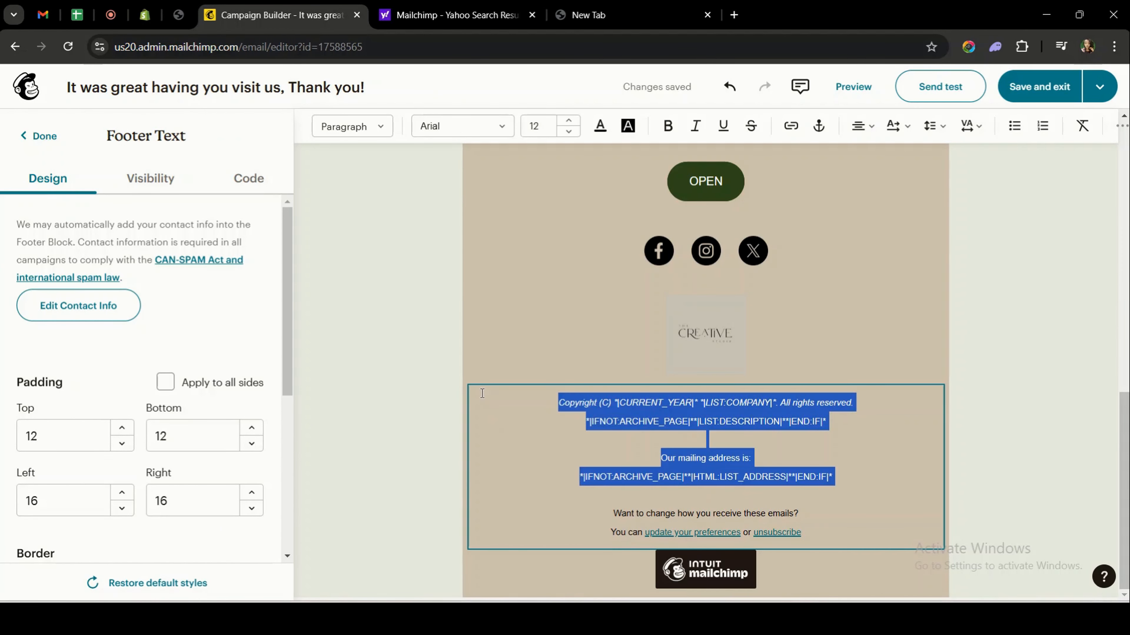
key(BackSpace)
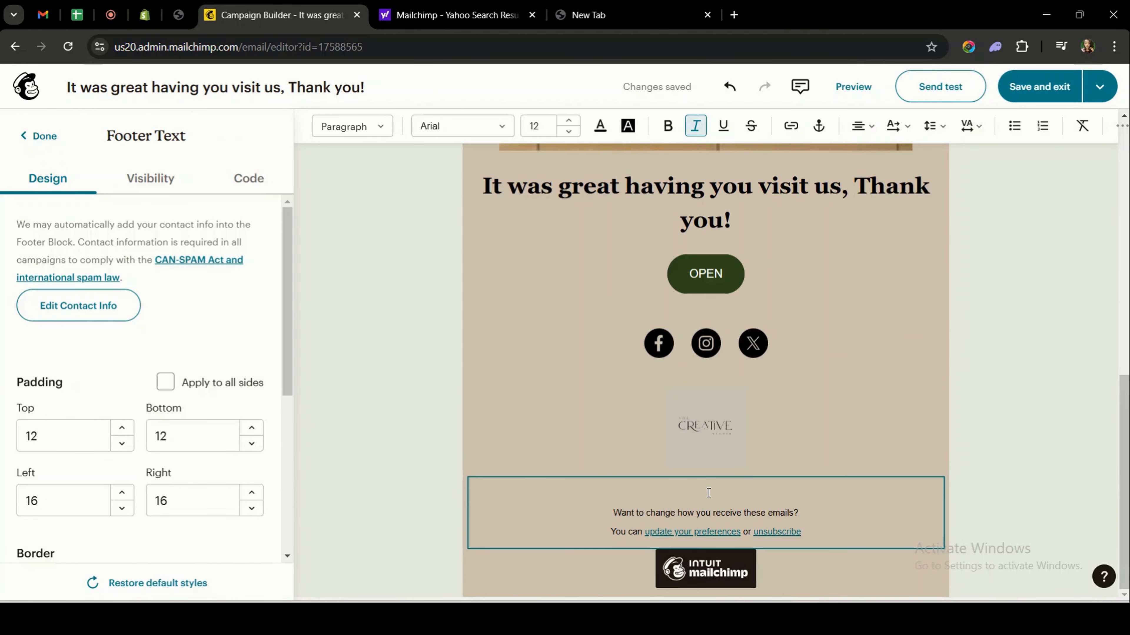
scroll(708, 493, up, 8)
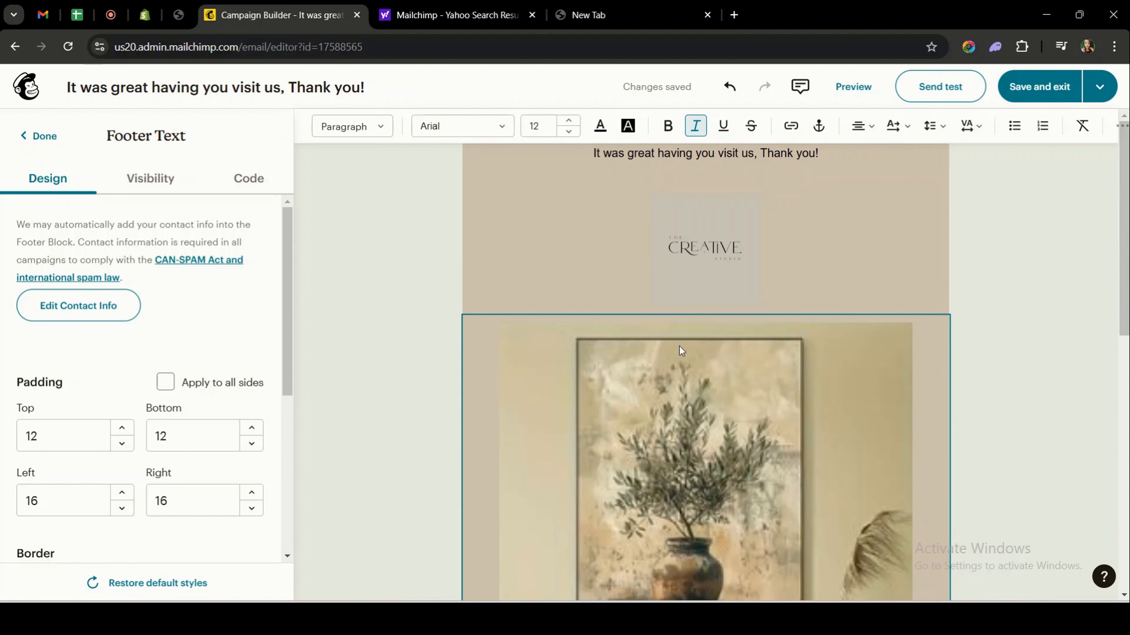
Save and exit the design, then review the ready-to-send campaign checklist and email preview.
click(1036, 90)
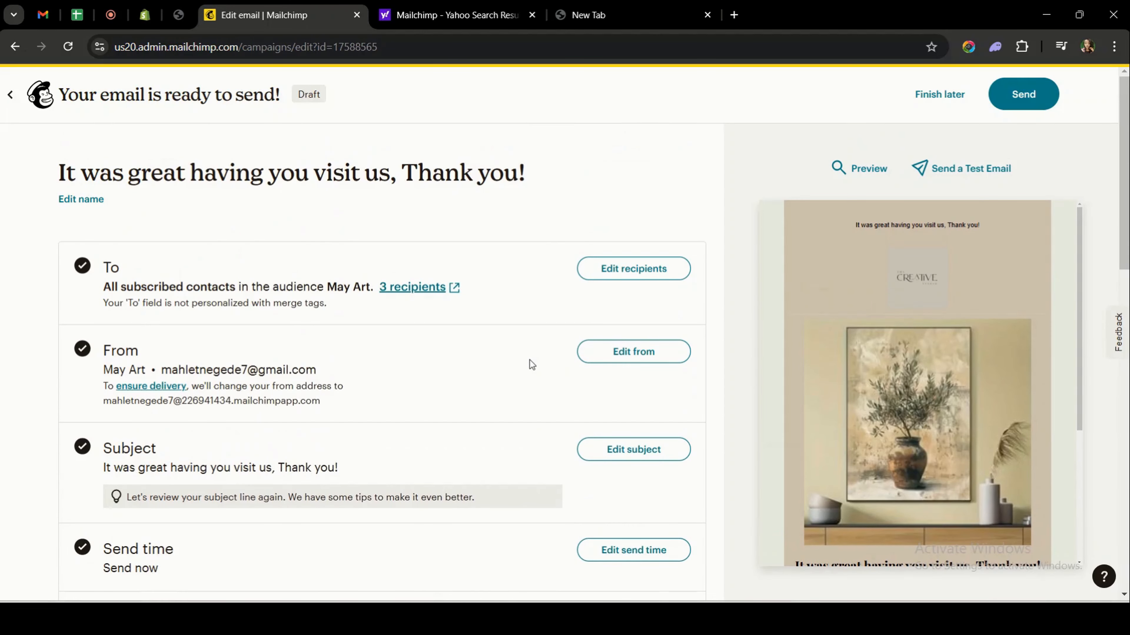
scroll(530, 364, down, 3)
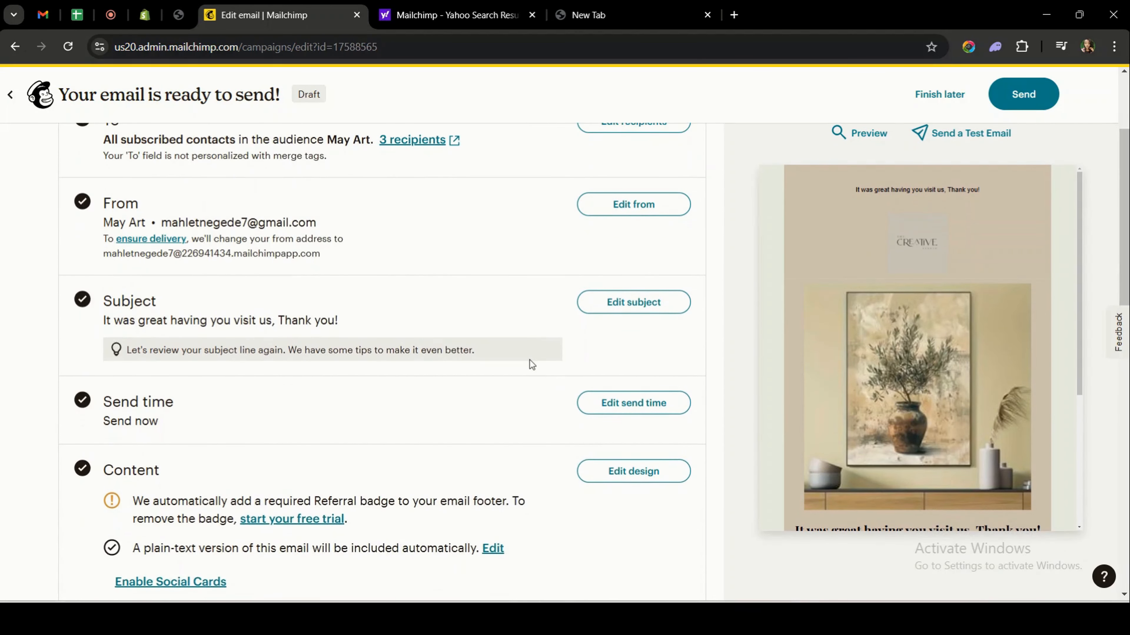
scroll(529, 359, down, 2)
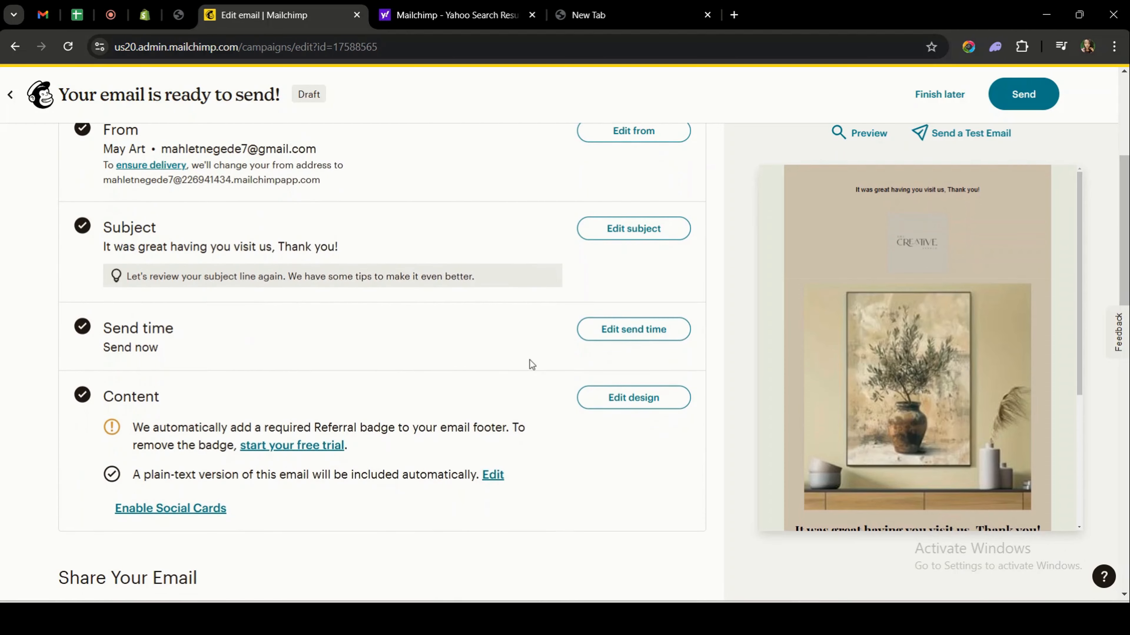
mouse_move(905, 375)
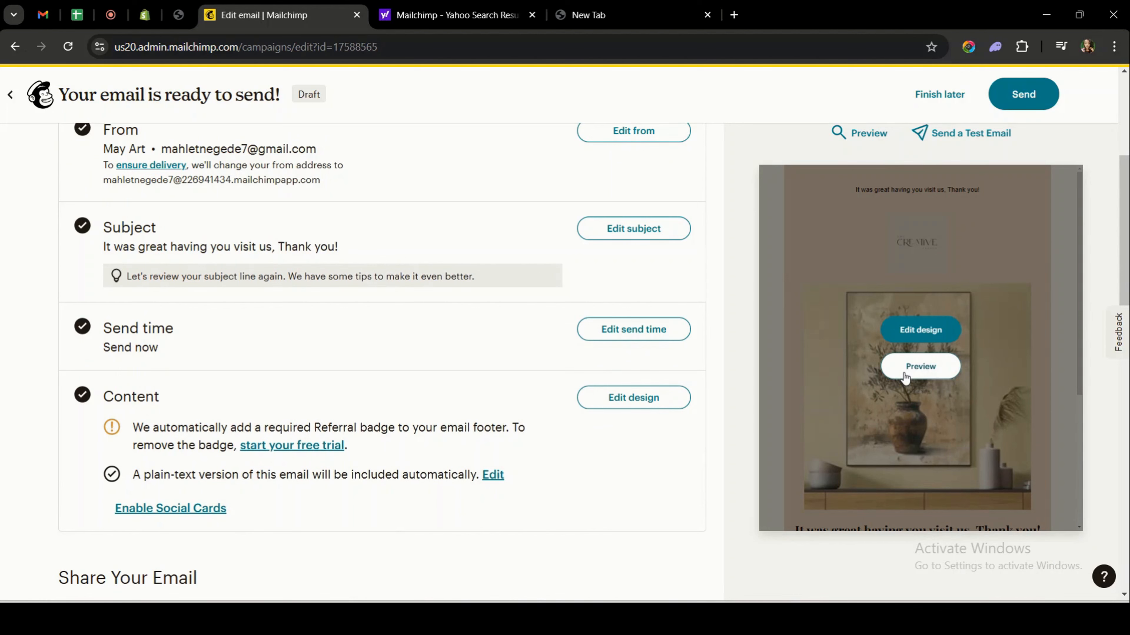
scroll(720, 409, down, 8)
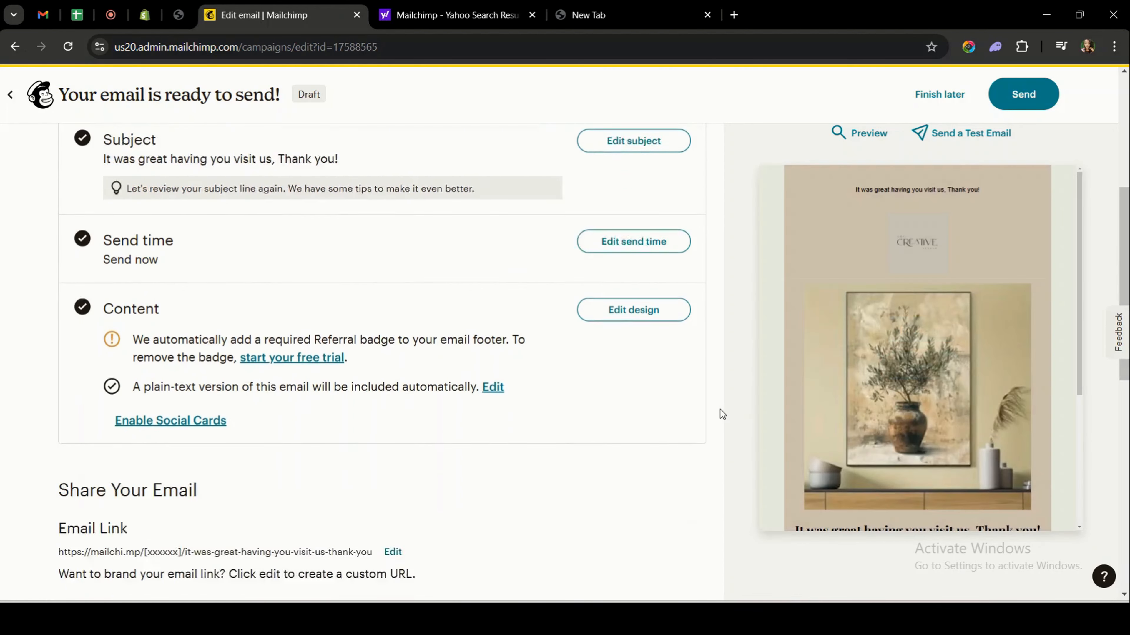
scroll(720, 409, up, 9)
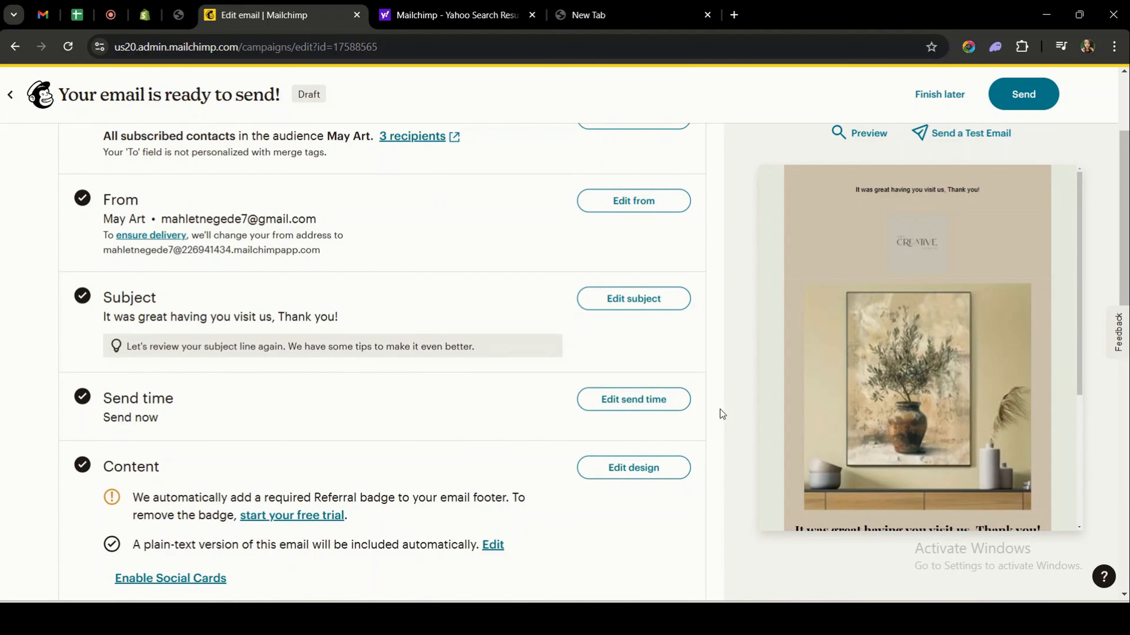
scroll(720, 409, up, 3)
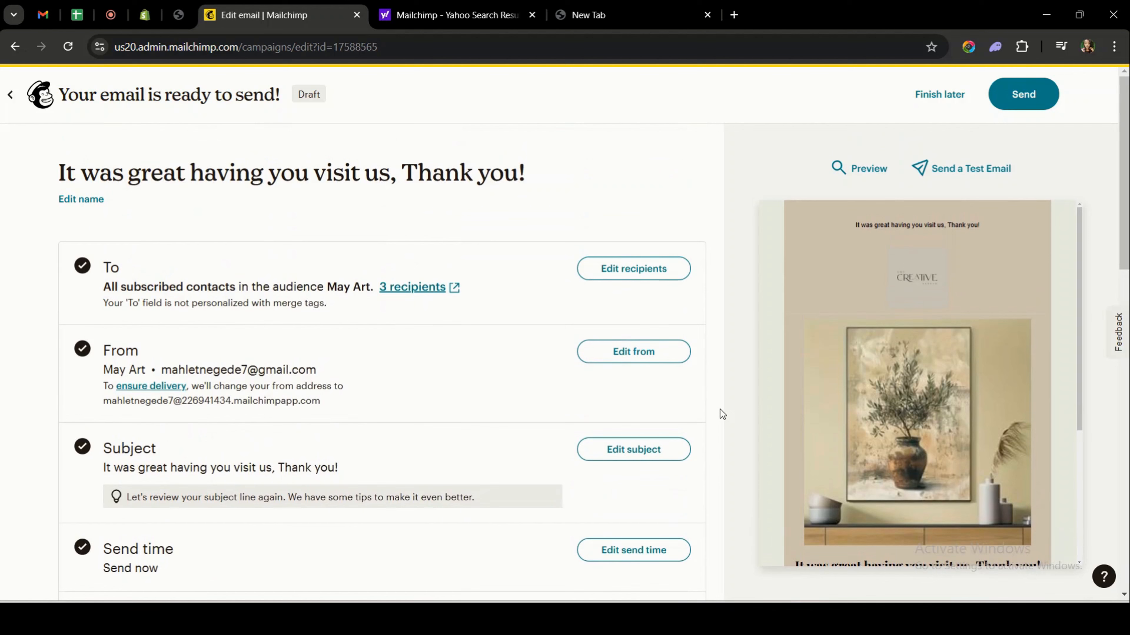
Send the campaign now to the May Art audience's 3 subscribers.
click(1024, 95)
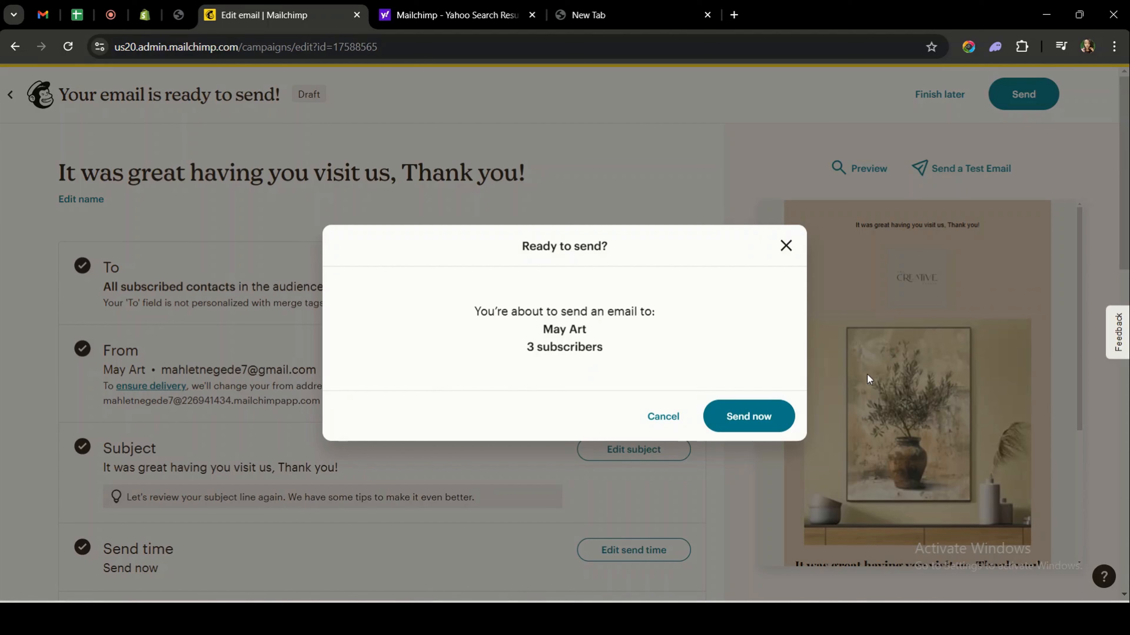
click(745, 419)
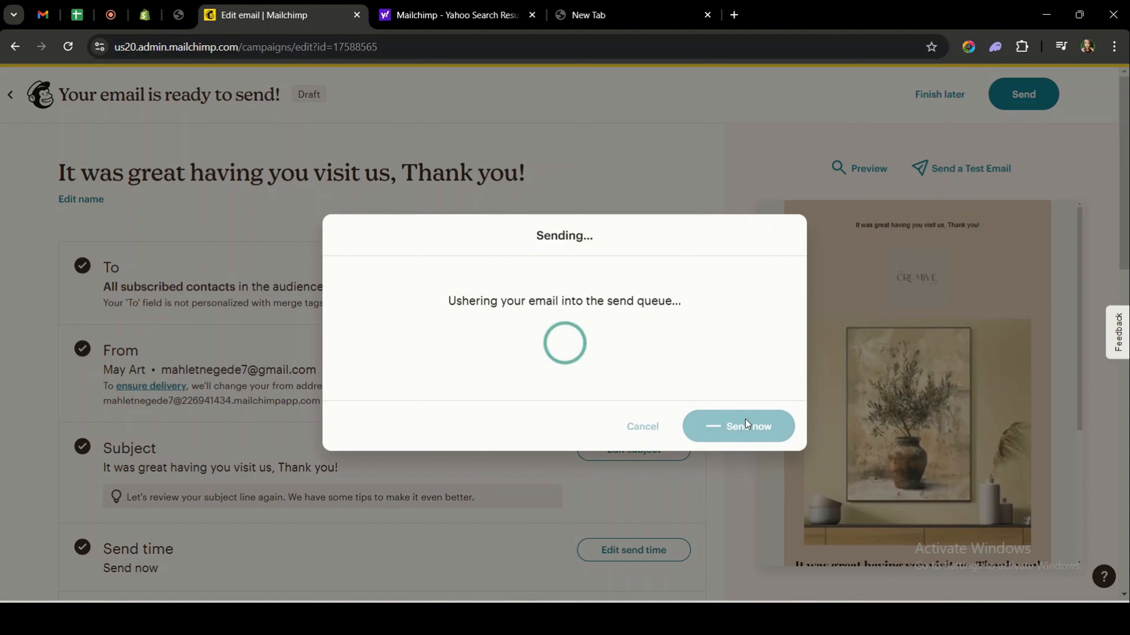